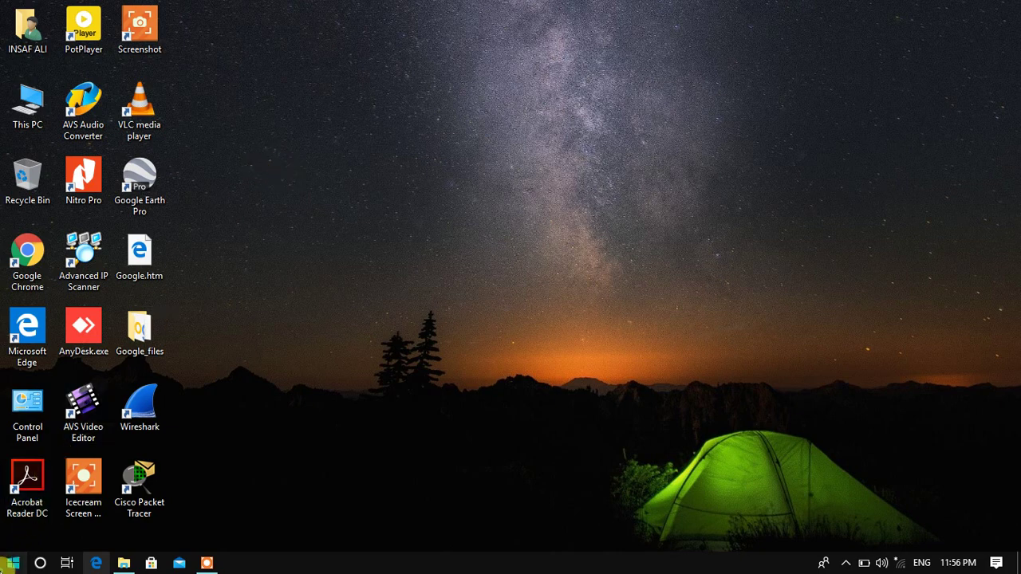
Find Control Panel from Start with 'cont', go to User Accounts, and maximize the window.
{"action": "left_click", "coordinate": [12, 562]}
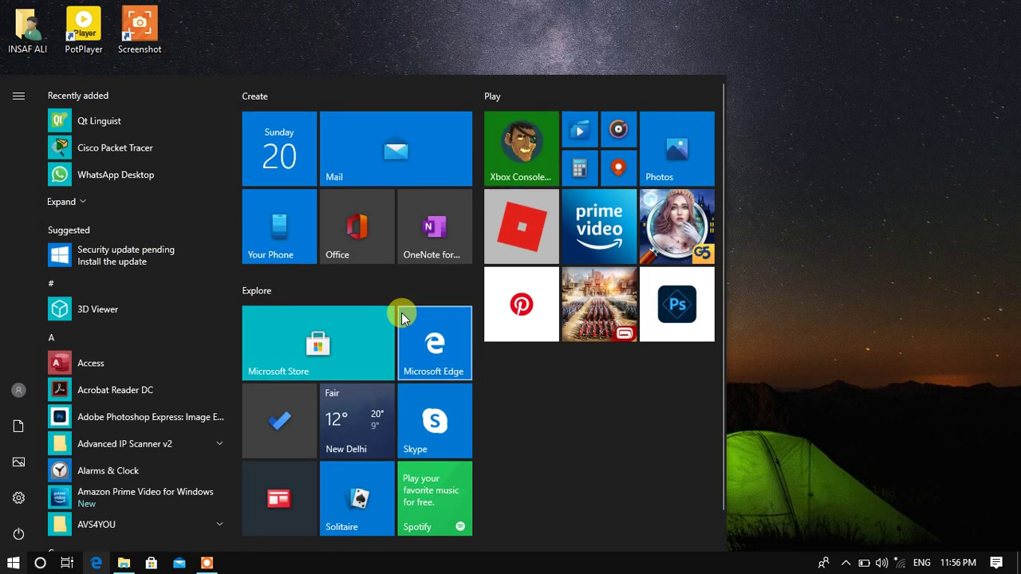
{"action": "type", "text": "cont"}
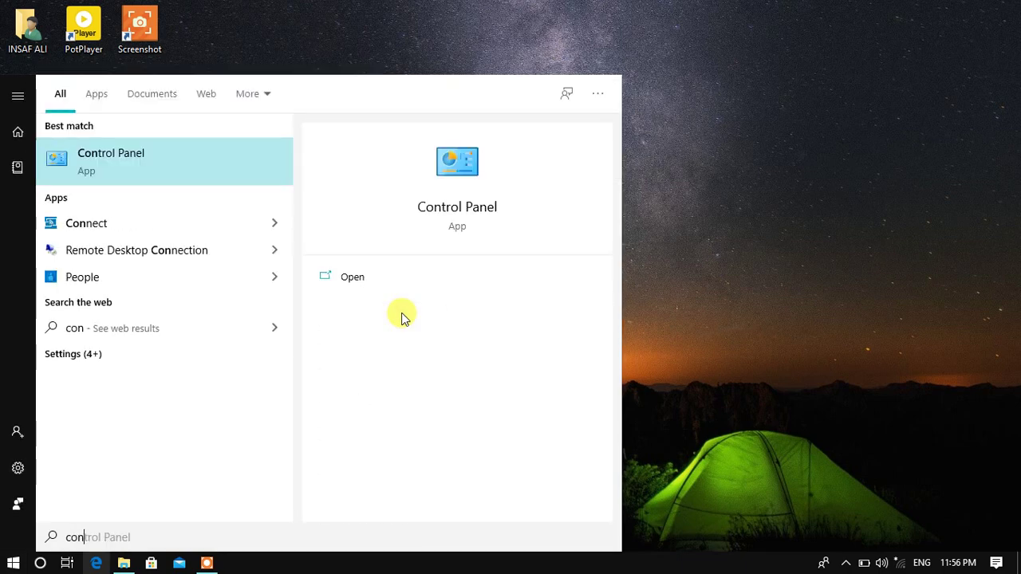
{"action": "left_click", "coordinate": [133, 154]}
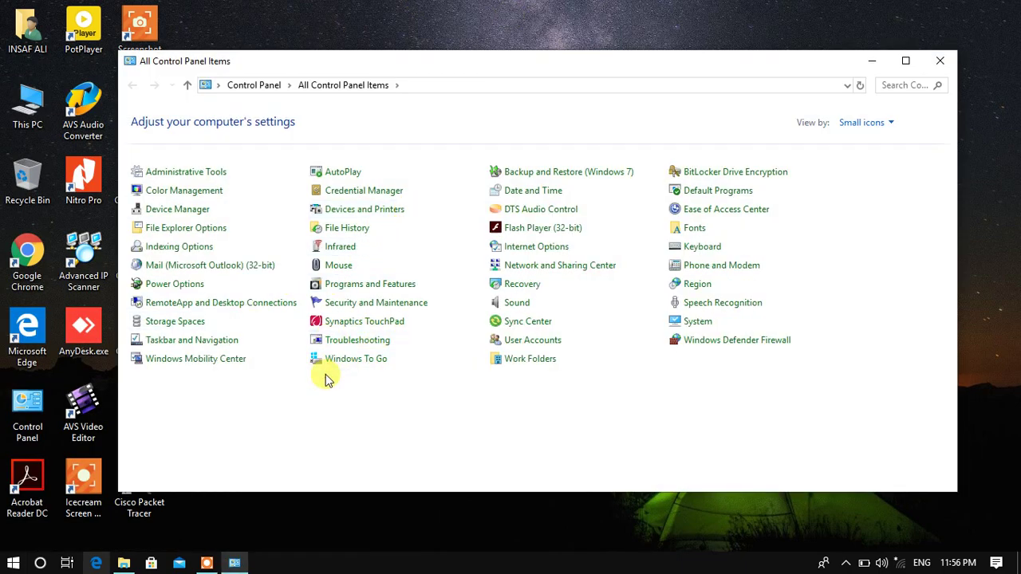
{"action": "left_click", "coordinate": [521, 339]}
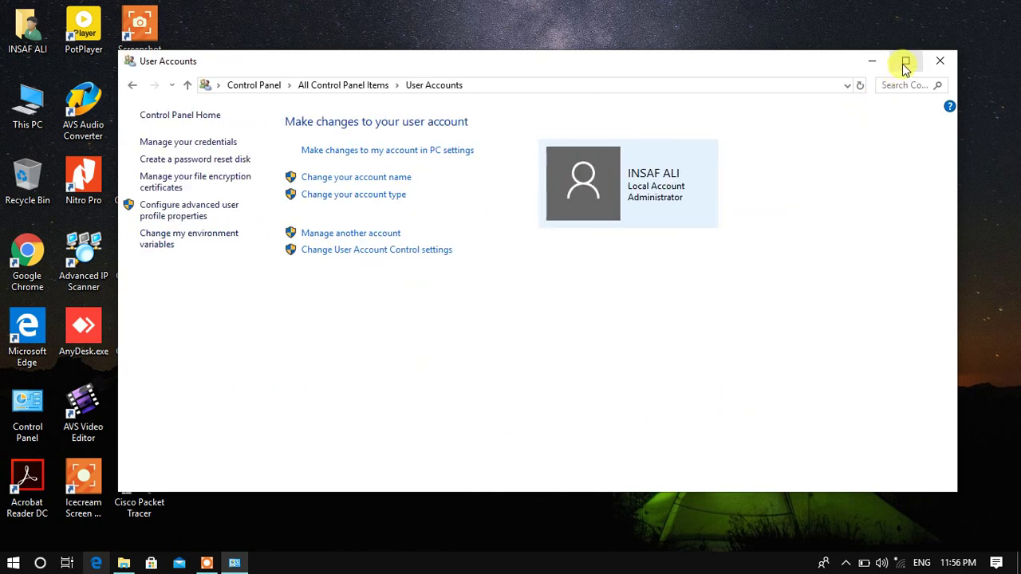
{"action": "left_click", "coordinate": [904, 62]}
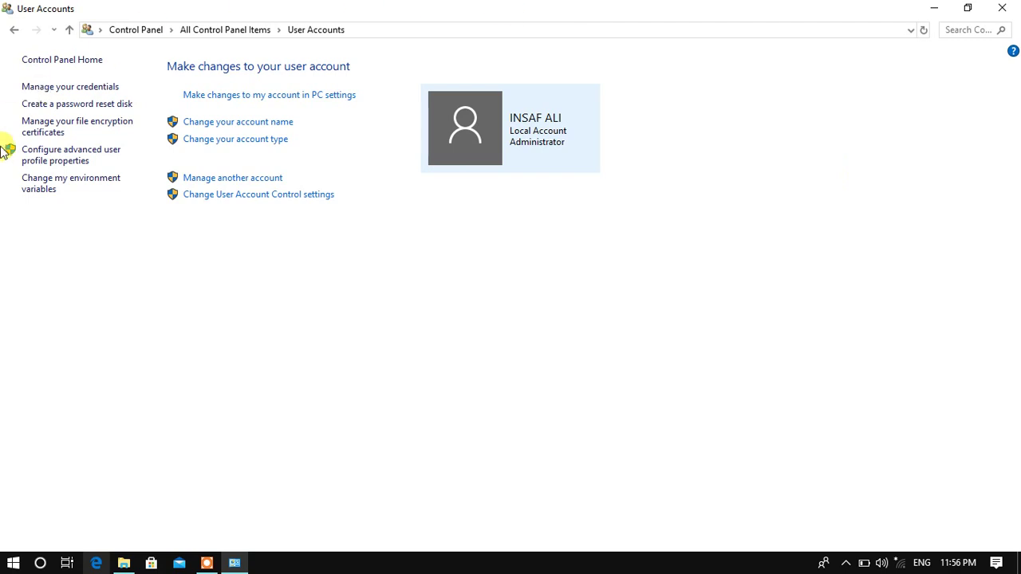
{"action": "left_click", "coordinate": [228, 125]}
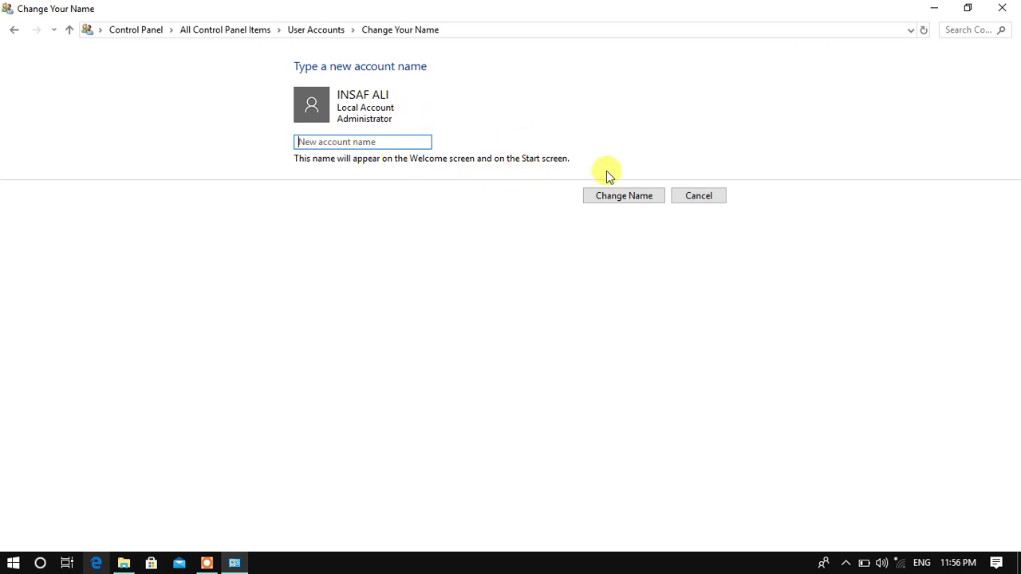
{"action": "left_click", "coordinate": [69, 30]}
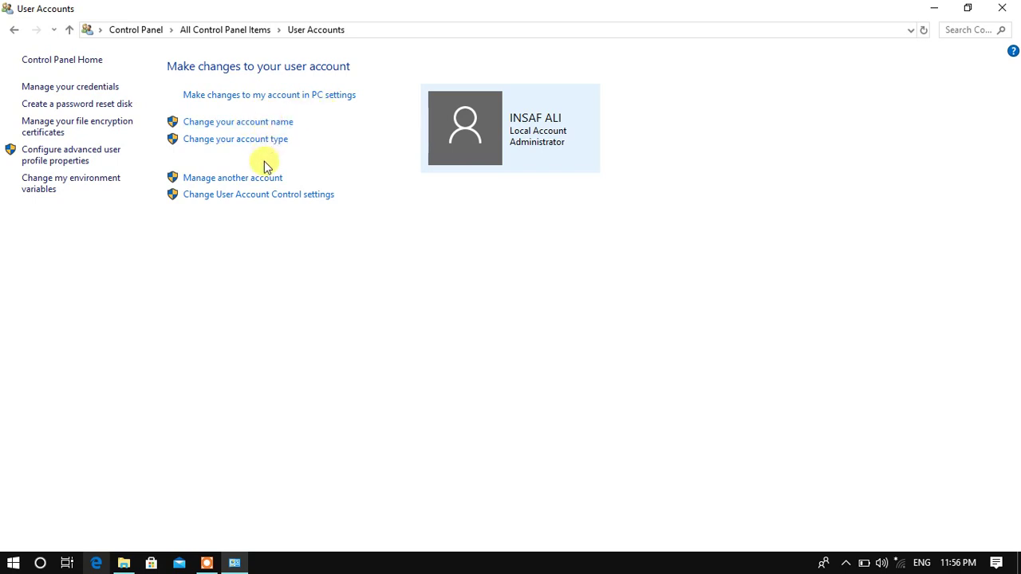
{"action": "left_click", "coordinate": [234, 141]}
{"action": "left_click", "coordinate": [298, 152]}
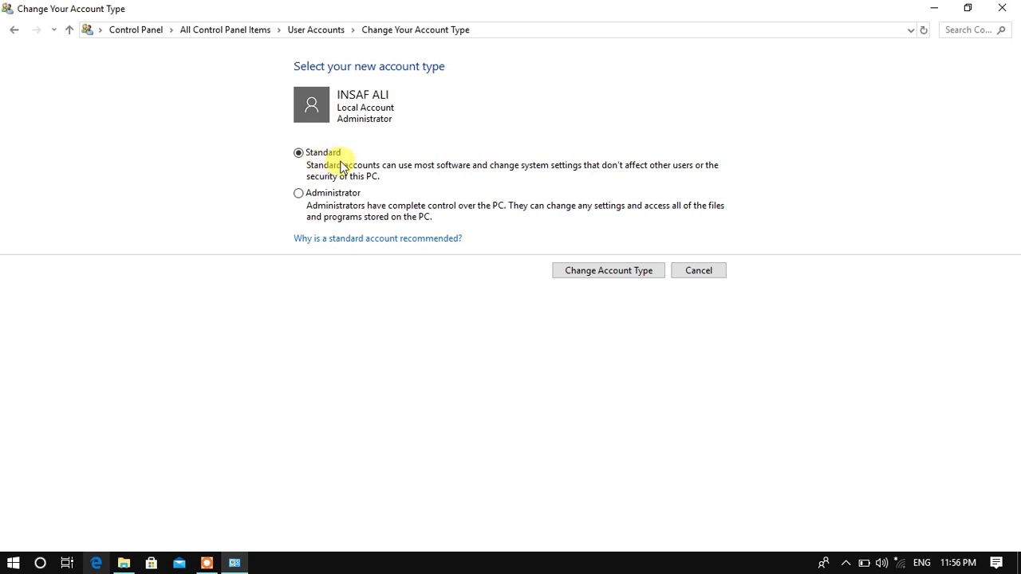
{"action": "left_click", "coordinate": [299, 194]}
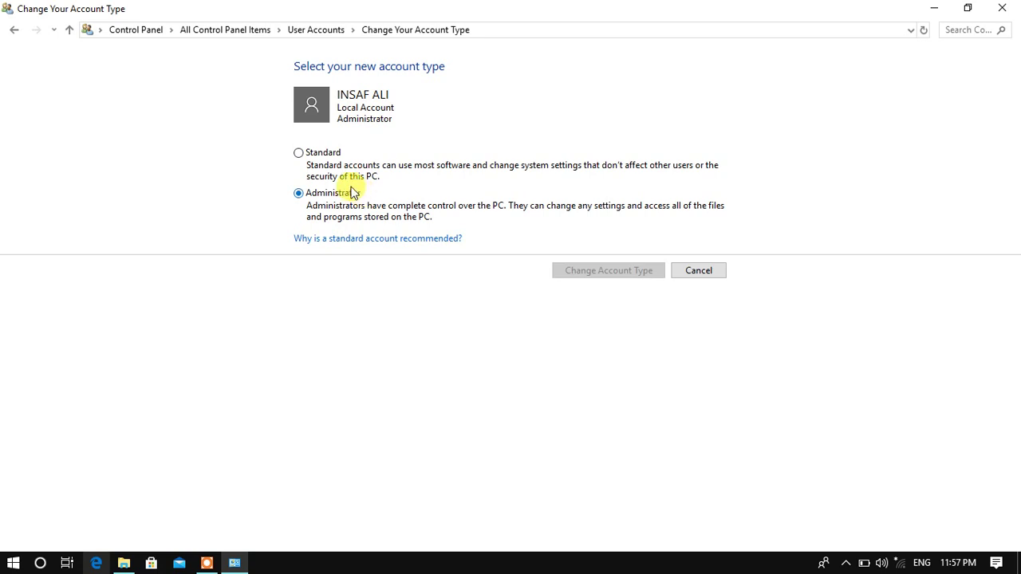
{"action": "left_click", "coordinate": [302, 153]}
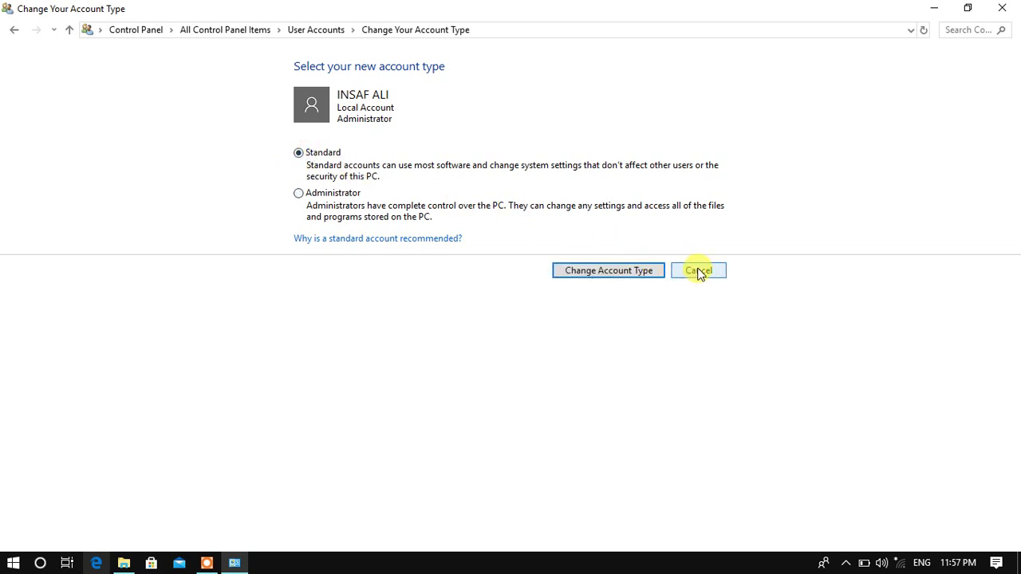
{"action": "left_click", "coordinate": [698, 272]}
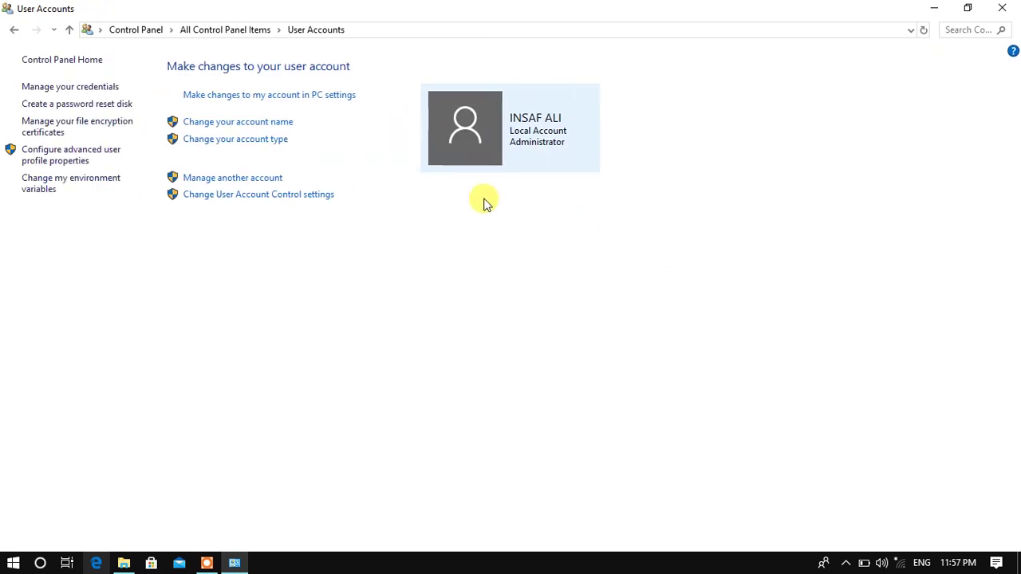
Review the PC's accounts, including Administrator, then go to PC settings to add a new user.
{"action": "left_click", "coordinate": [230, 180]}
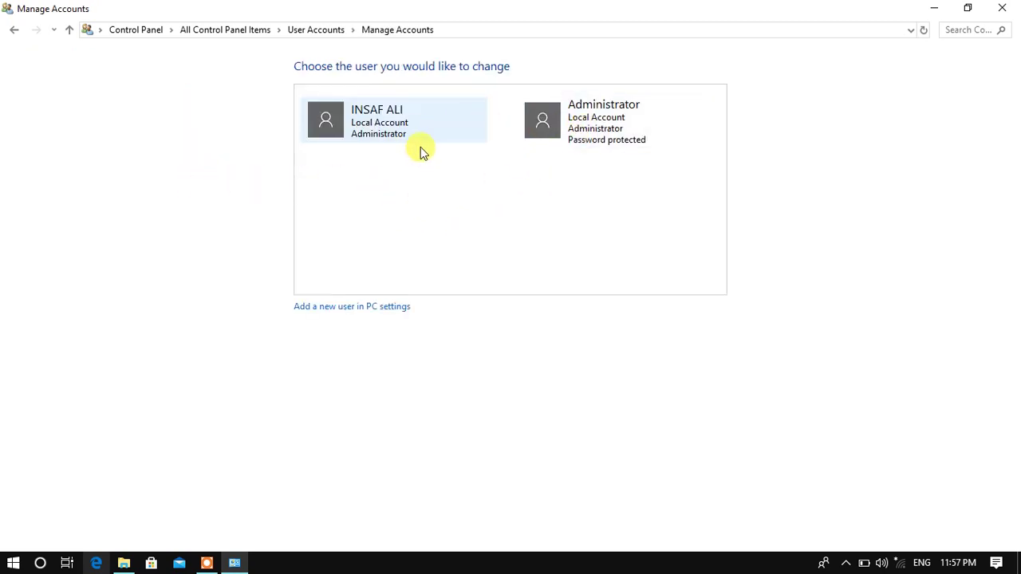
{"action": "left_click", "coordinate": [609, 128]}
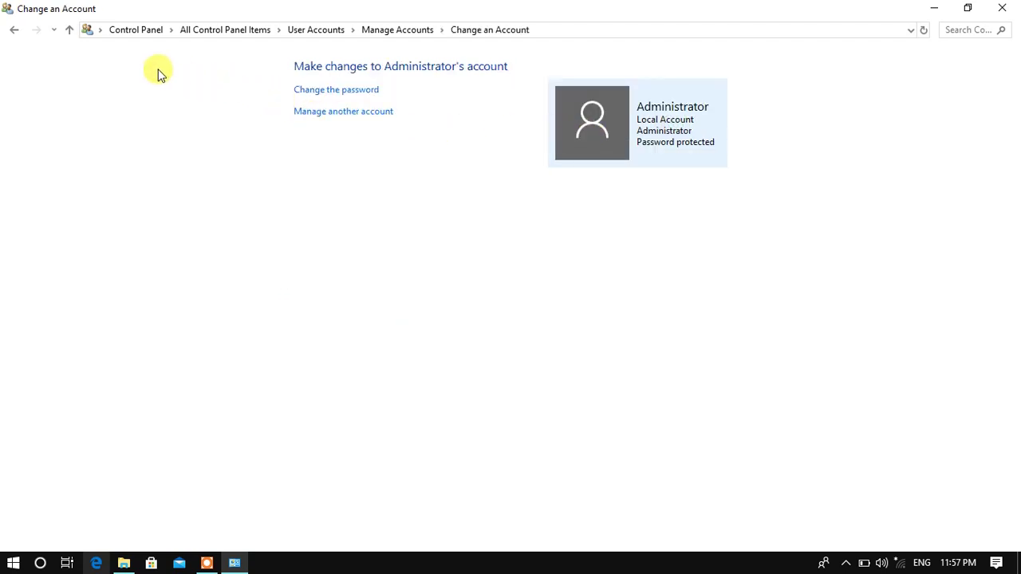
{"action": "left_click", "coordinate": [373, 112]}
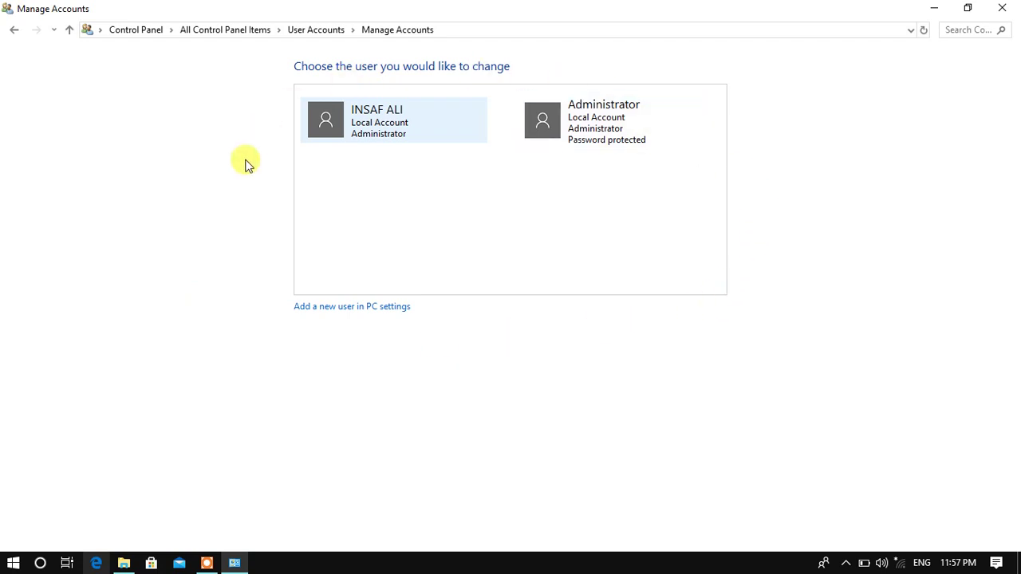
{"action": "left_click", "coordinate": [315, 308]}
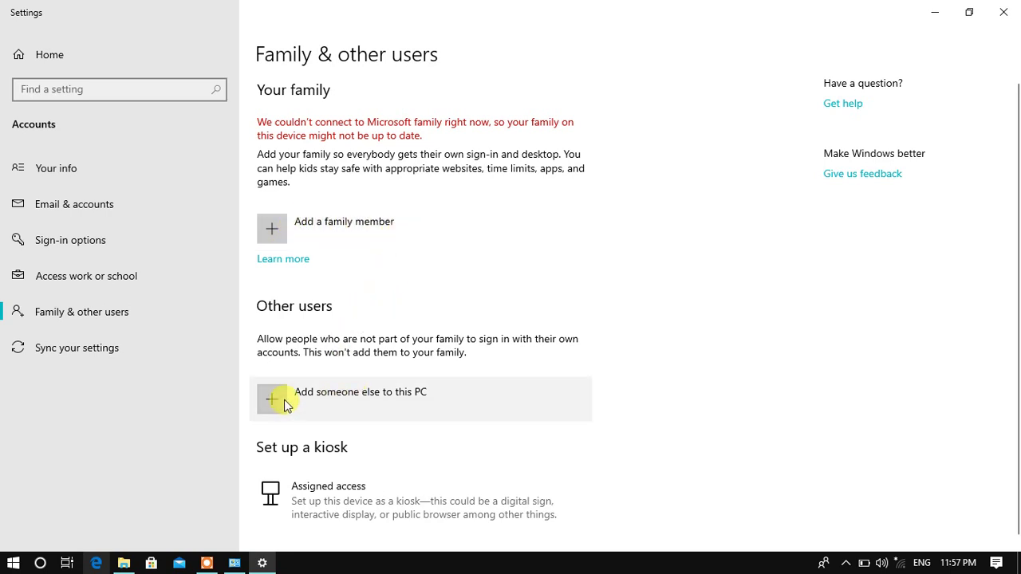
Start adding a user named test and enter its password twice.
{"action": "left_click", "coordinate": [320, 404]}
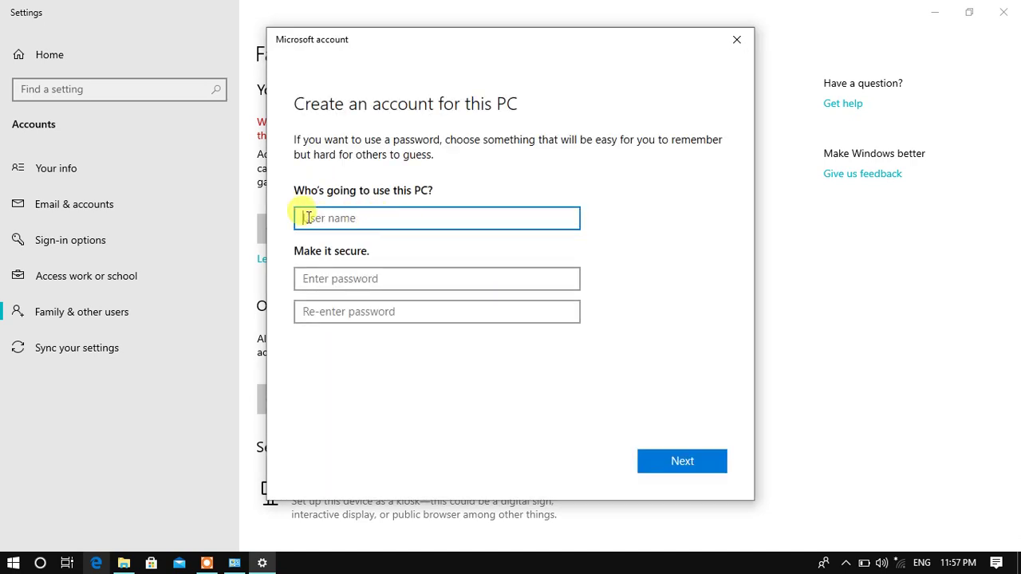
{"action": "left_click", "coordinate": [312, 277]}
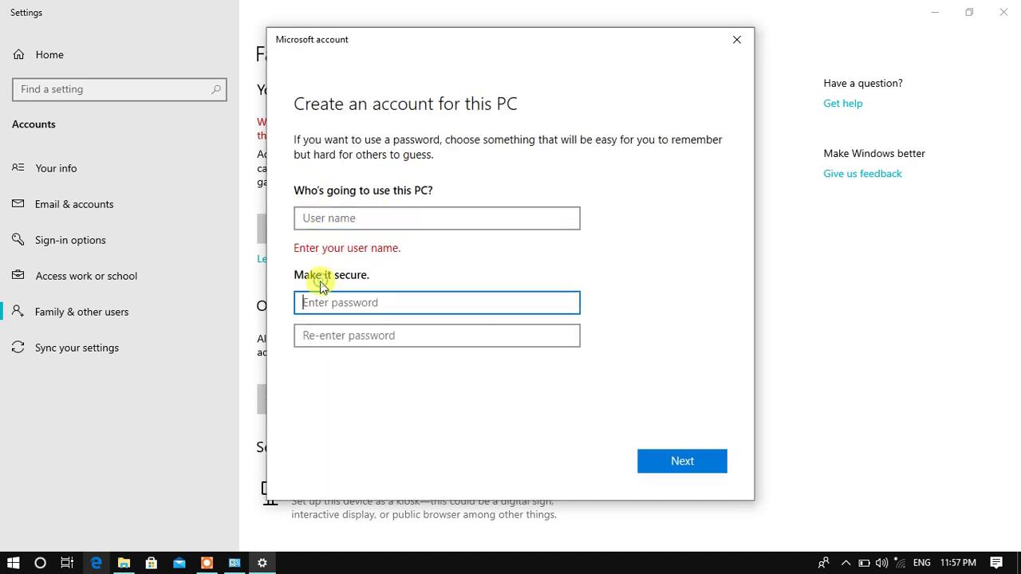
{"action": "left_click", "coordinate": [304, 336]}
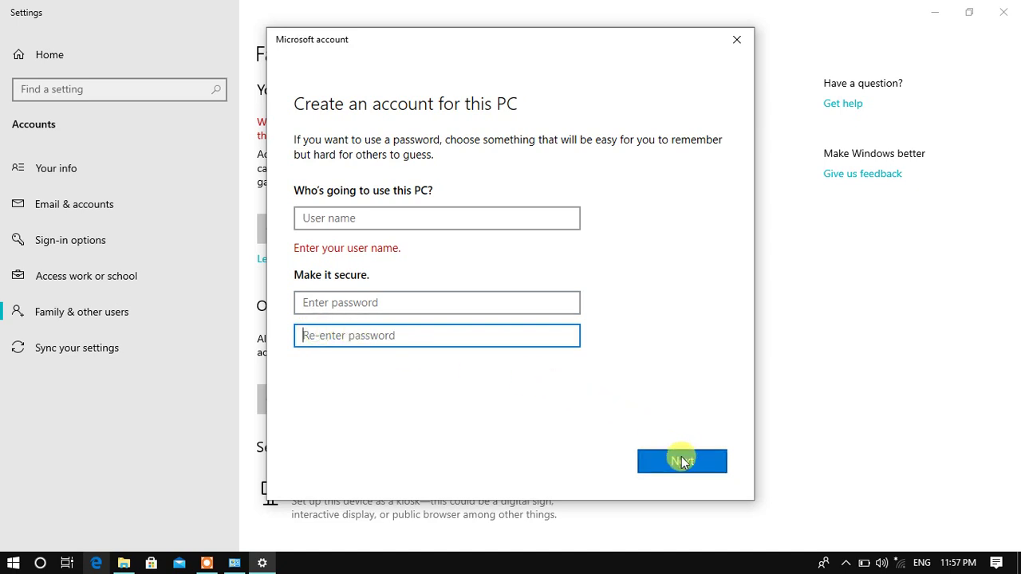
{"action": "left_click", "coordinate": [428, 220]}
{"action": "type", "text": "test"}
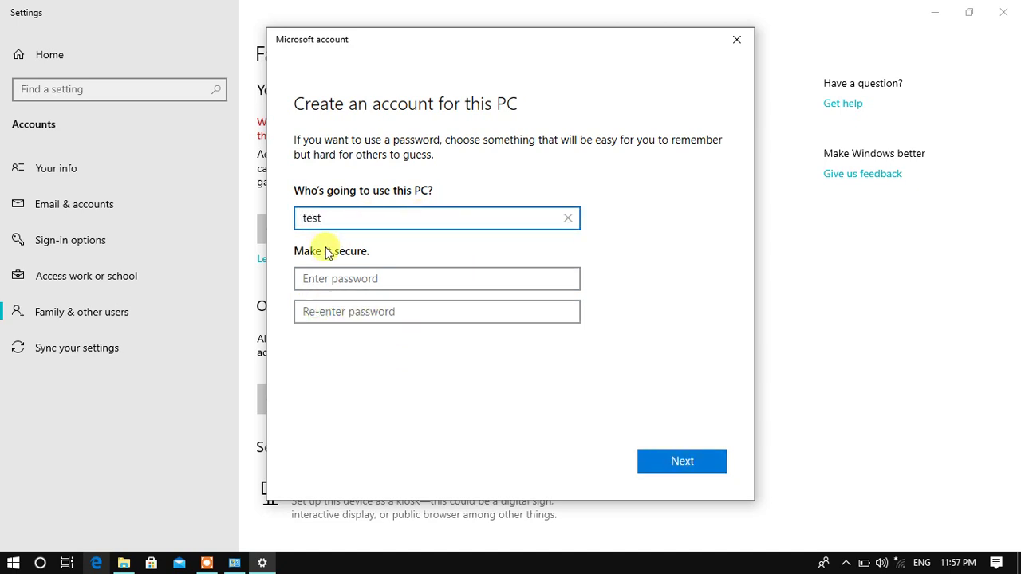
{"action": "left_click", "coordinate": [323, 279]}
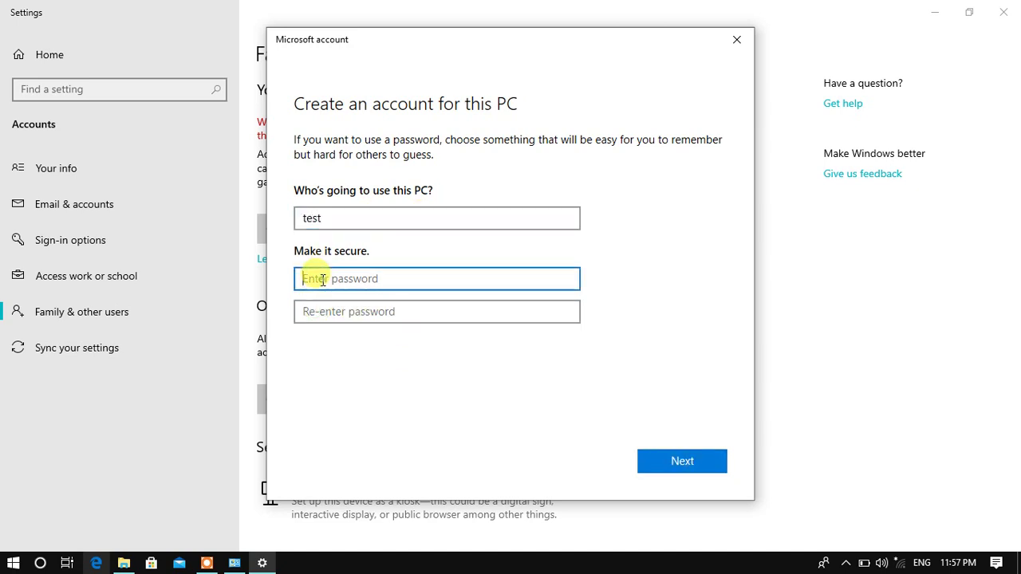
{"action": "type", "text": "t"}
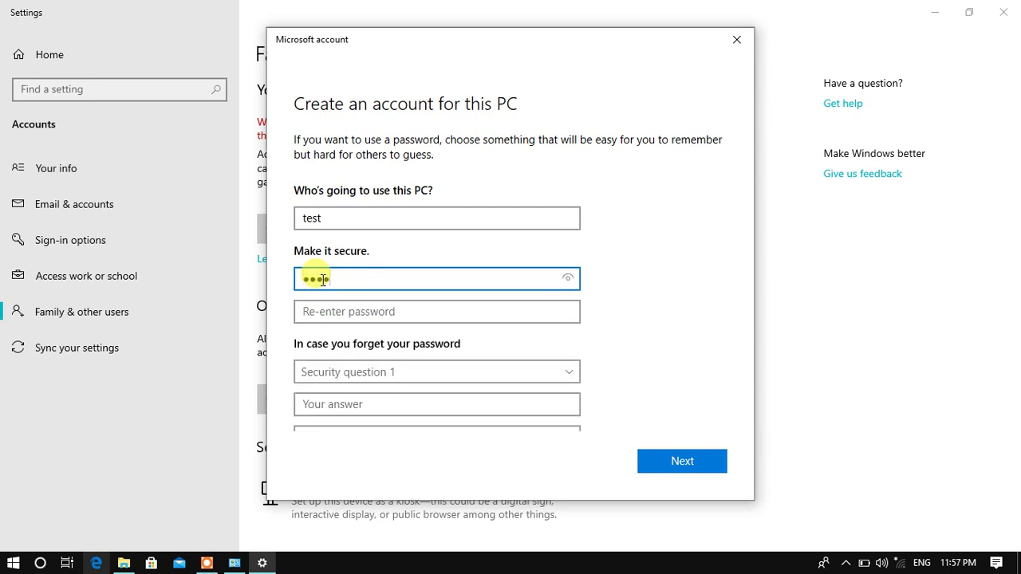
{"action": "type", "text": "est"}
{"action": "left_click", "coordinate": [377, 309]}
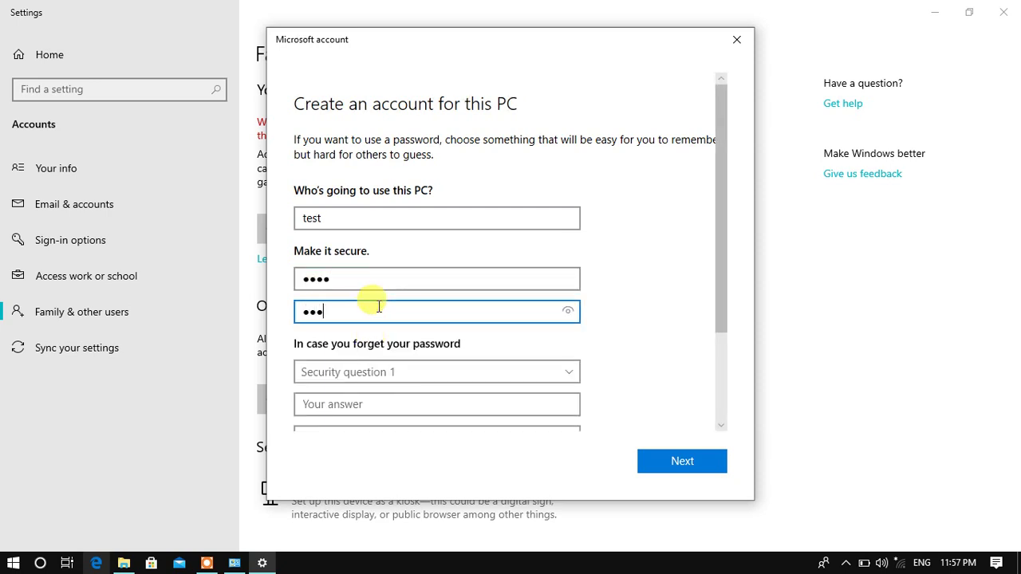
Set security question 1 to the city-where-you-were-born question and enter its answer.
{"action": "scroll", "coordinate": [415, 307], "scroll_direction": "down", "scroll_amount": 2}
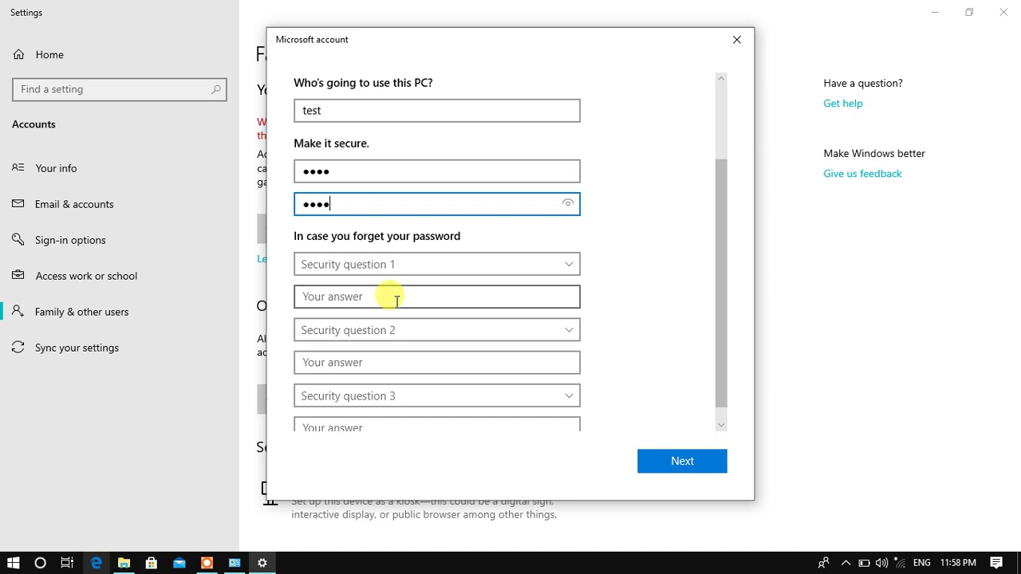
{"action": "left_click", "coordinate": [373, 266]}
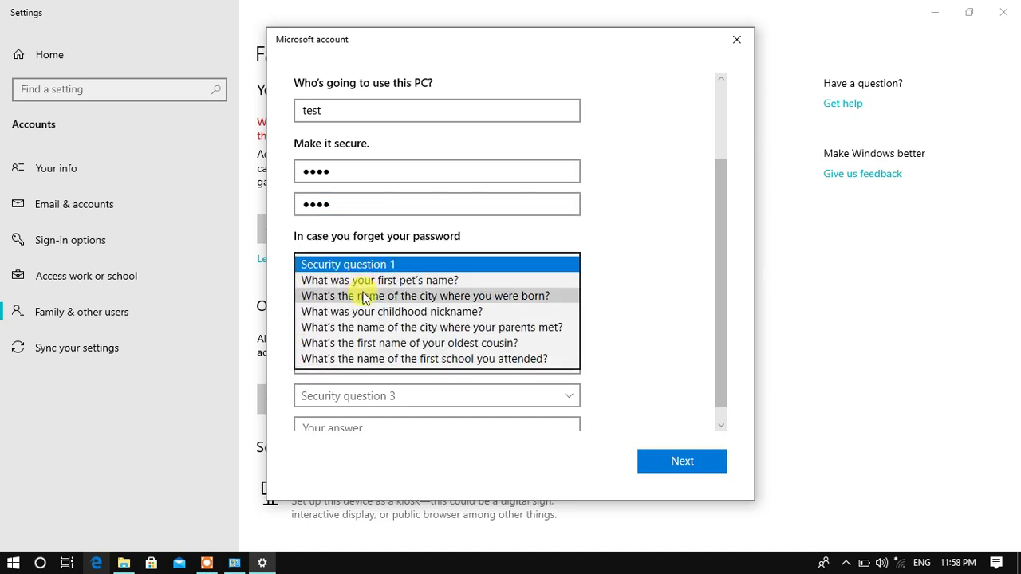
{"action": "left_click", "coordinate": [650, 333]}
{"action": "scroll", "coordinate": [661, 372], "scroll_direction": "down", "scroll_amount": 1}
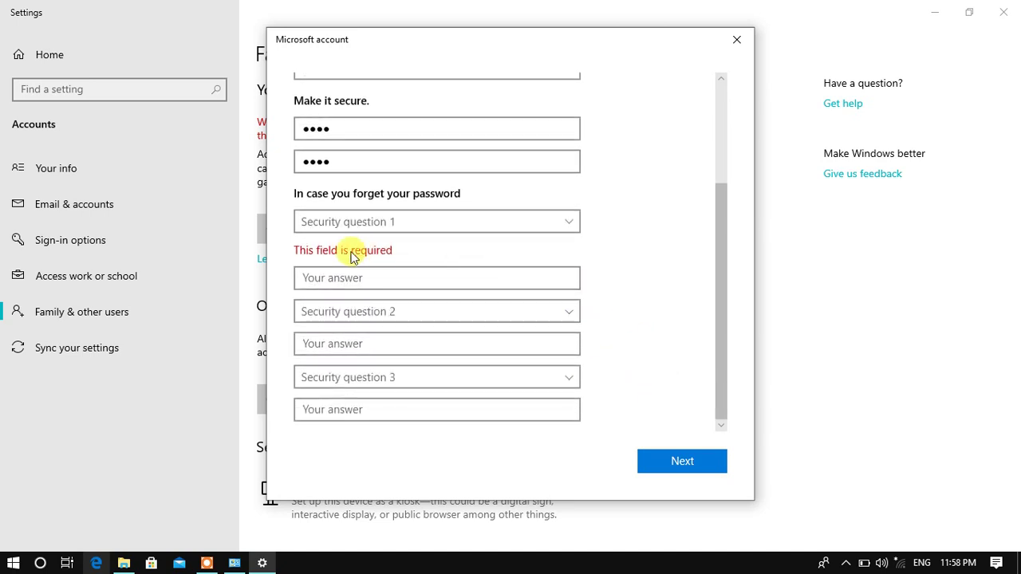
{"action": "left_click", "coordinate": [428, 224]}
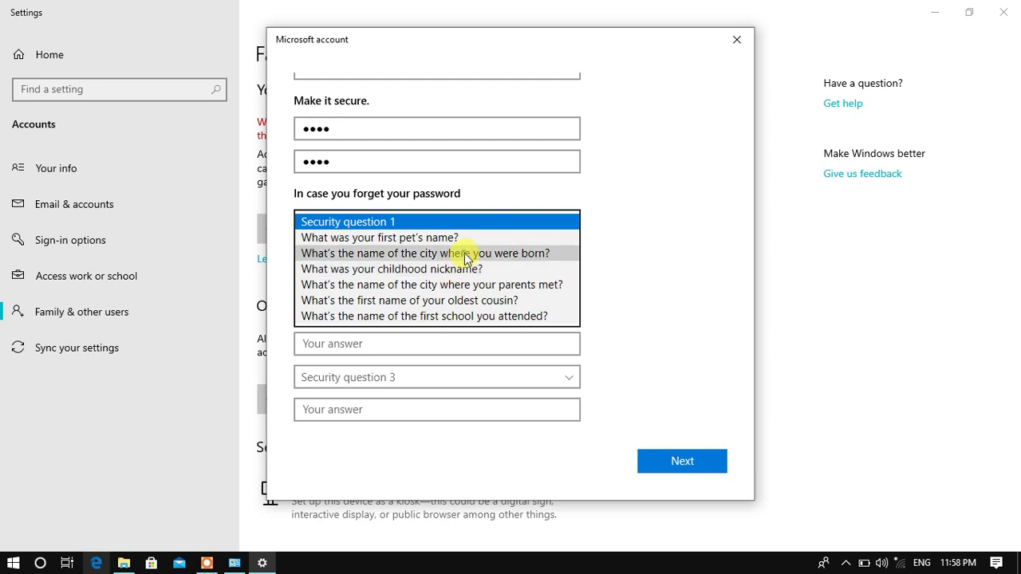
{"action": "left_click", "coordinate": [466, 254]}
{"action": "left_click", "coordinate": [339, 279]}
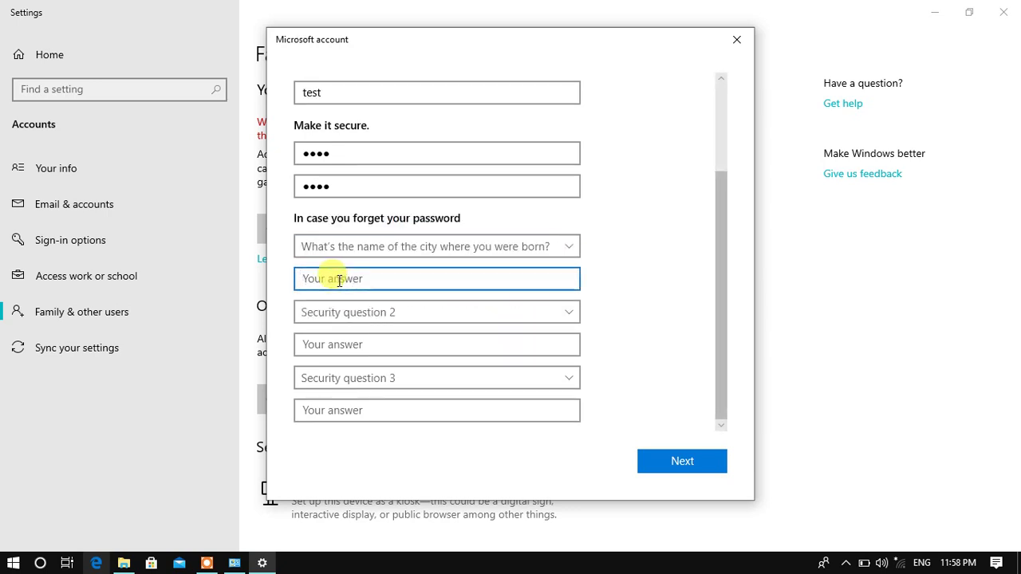
{"action": "type", "text": "ind"}
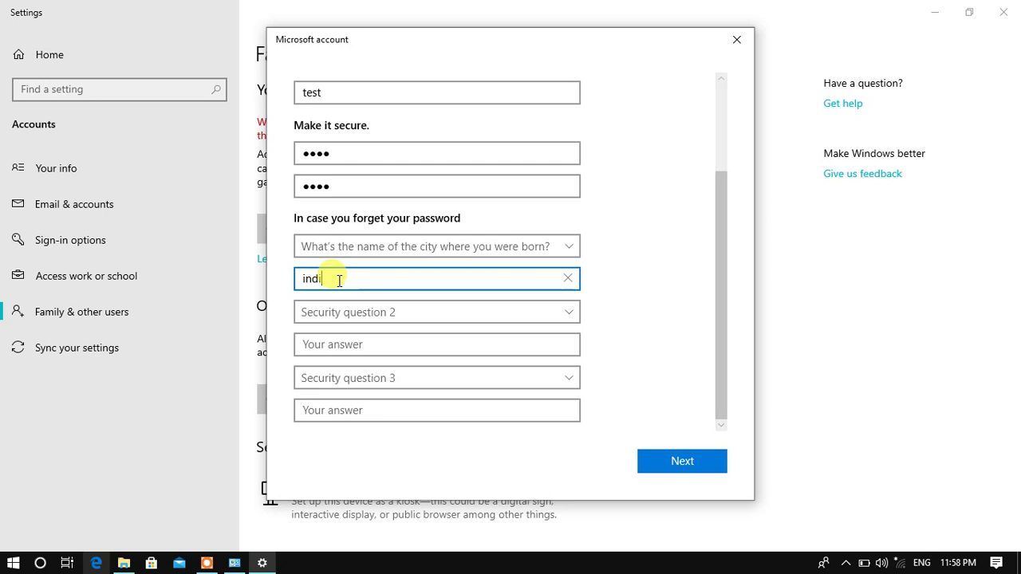
{"action": "type", "text": "ia"}
{"action": "left_click", "coordinate": [649, 350]}
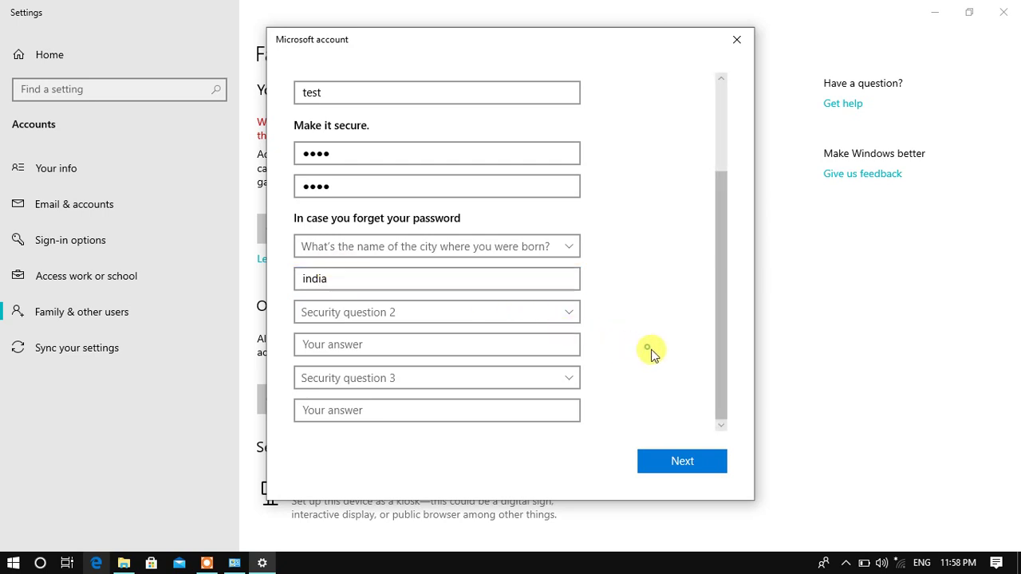
{"action": "left_click", "coordinate": [684, 461]}
{"action": "scroll", "coordinate": [479, 383], "scroll_direction": "down", "scroll_amount": 2}
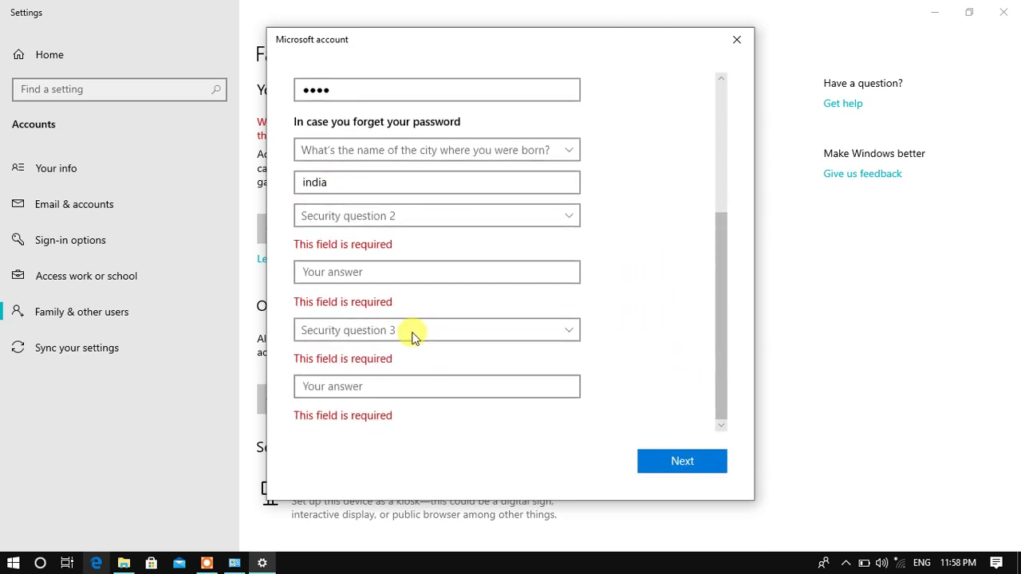
Pick the first-pet's-name and childhood-nickname questions, answer both, and submit the account.
{"action": "left_click", "coordinate": [383, 217]}
{"action": "left_click", "coordinate": [372, 228]}
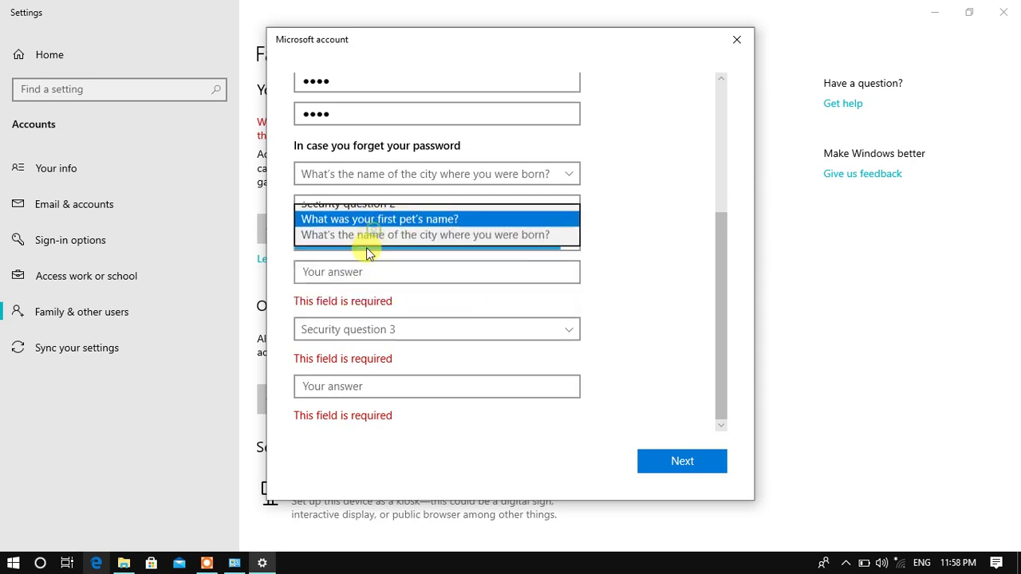
{"action": "left_click", "coordinate": [352, 272]}
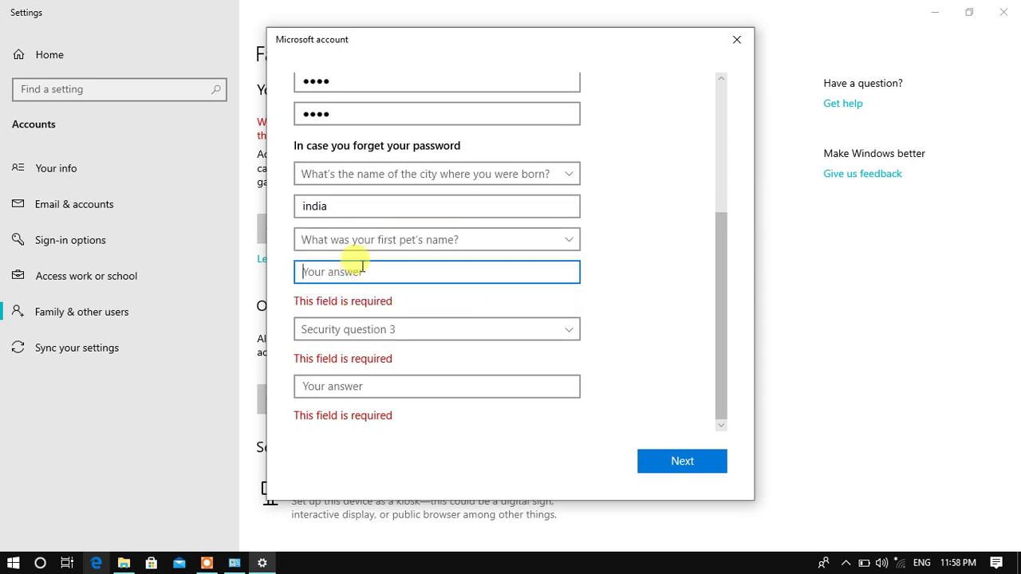
{"action": "type", "text": "abc"}
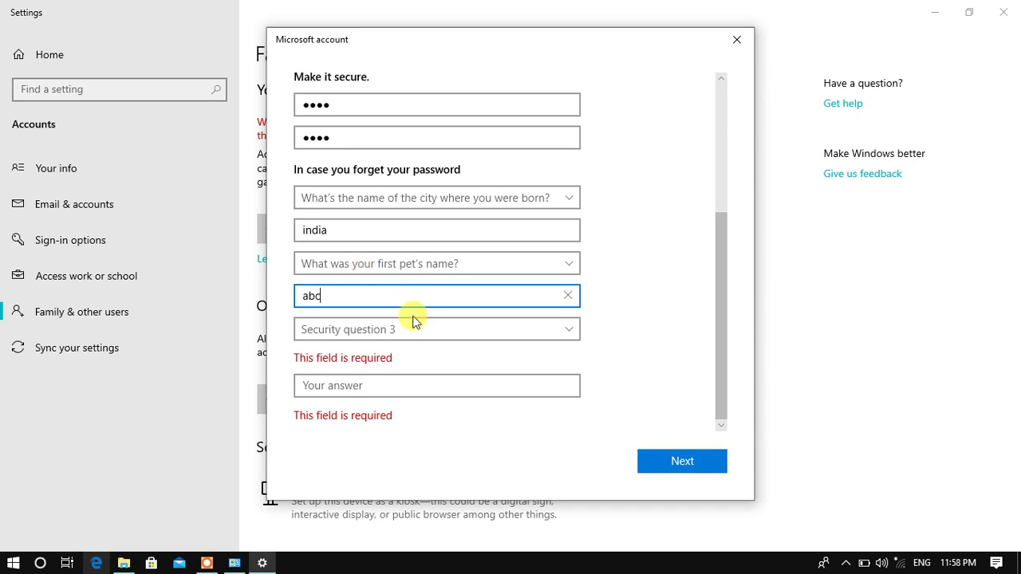
{"action": "left_click", "coordinate": [414, 321]}
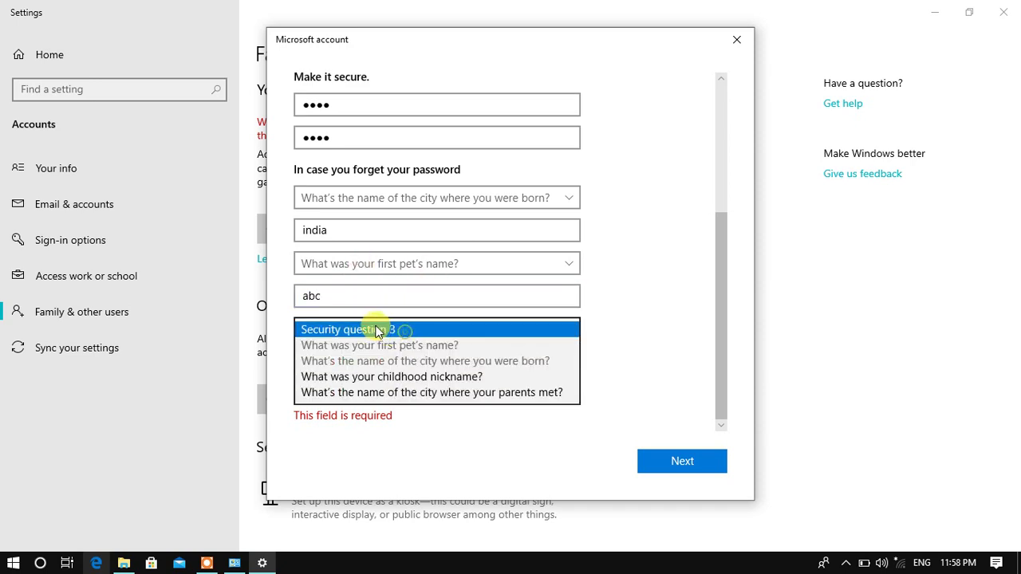
{"action": "left_click", "coordinate": [339, 377]}
{"action": "left_click", "coordinate": [331, 386]}
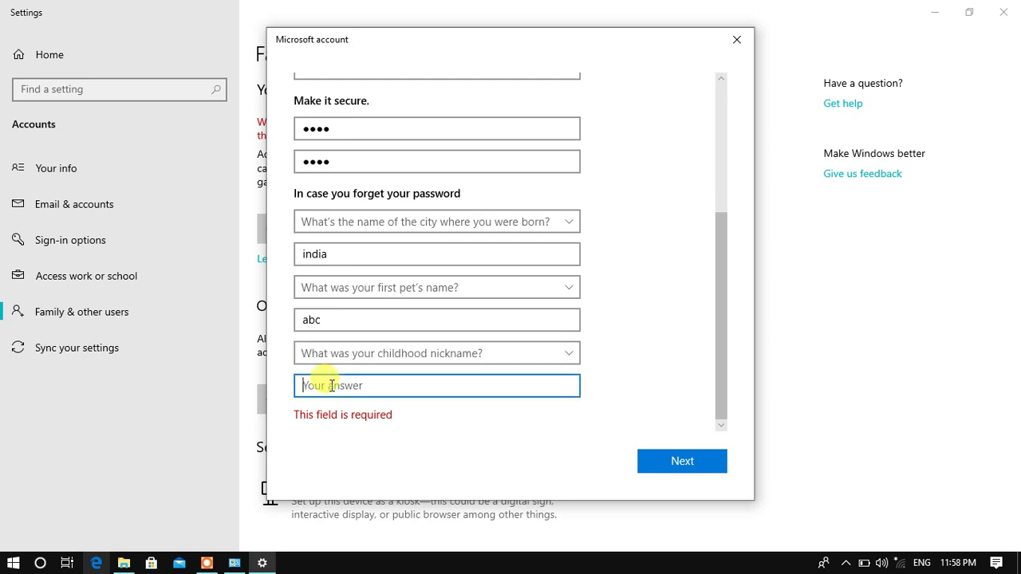
{"action": "type", "text": "abc"}
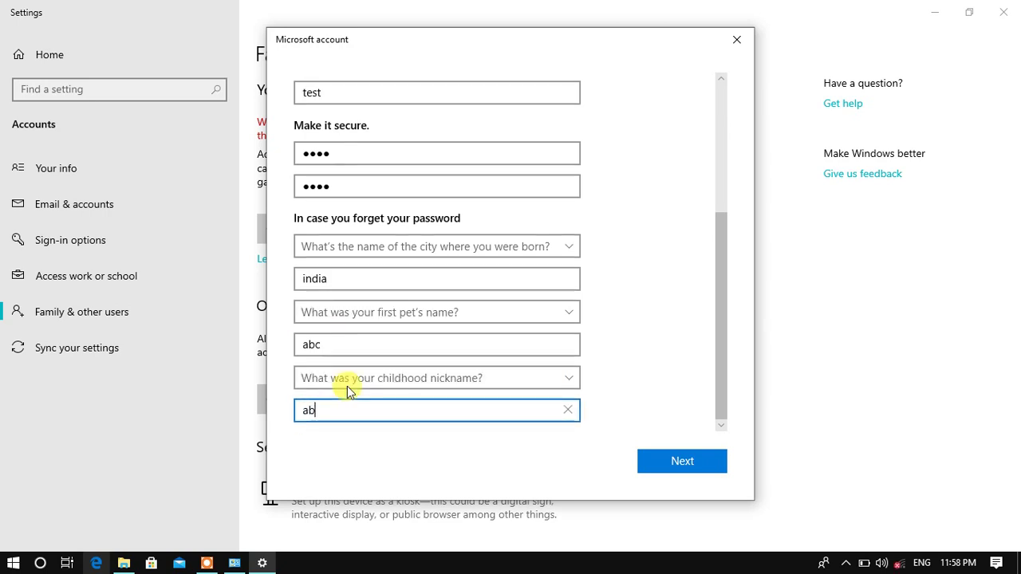
{"action": "left_click", "coordinate": [667, 462]}
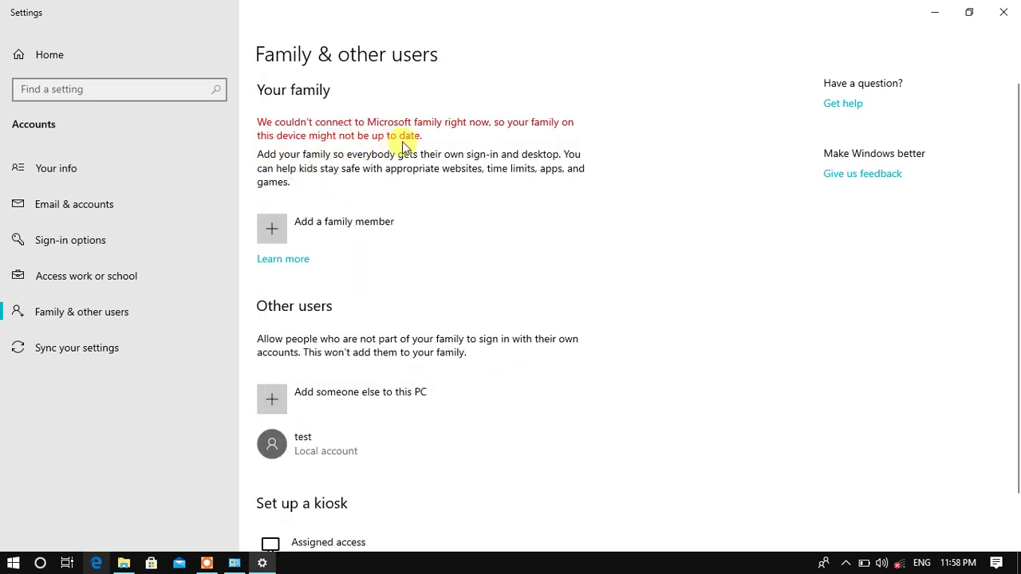
Look at the Assigned access kiosk page, return, and close Settings.
{"action": "scroll", "coordinate": [351, 454], "scroll_direction": "down", "scroll_amount": 1}
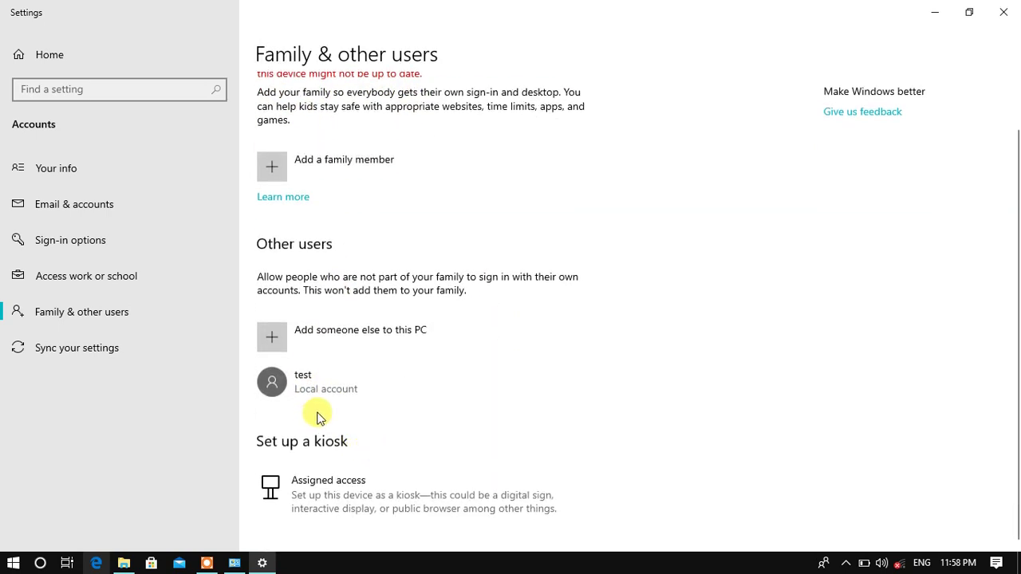
{"action": "left_click", "coordinate": [341, 500]}
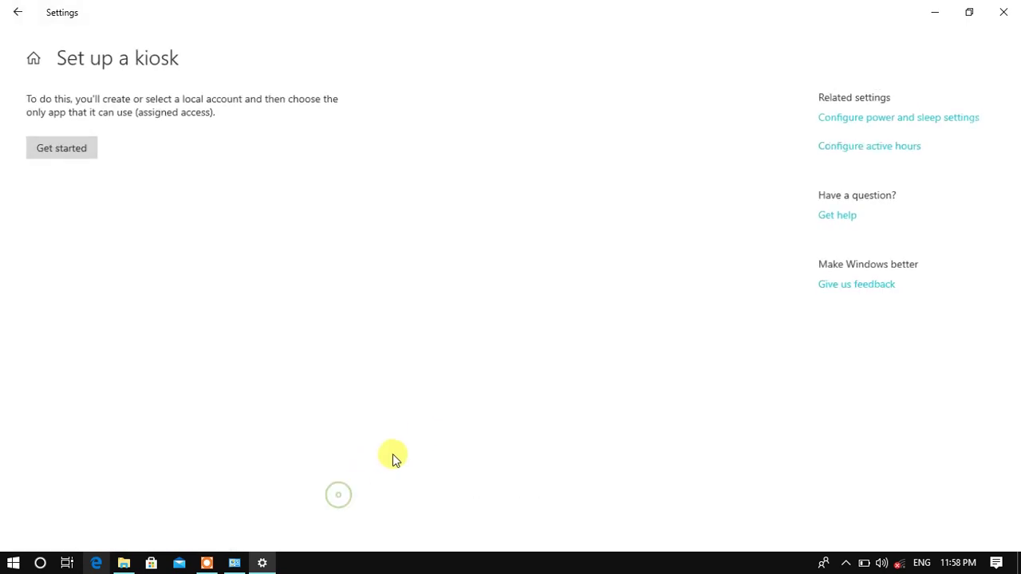
{"action": "left_click", "coordinate": [19, 20]}
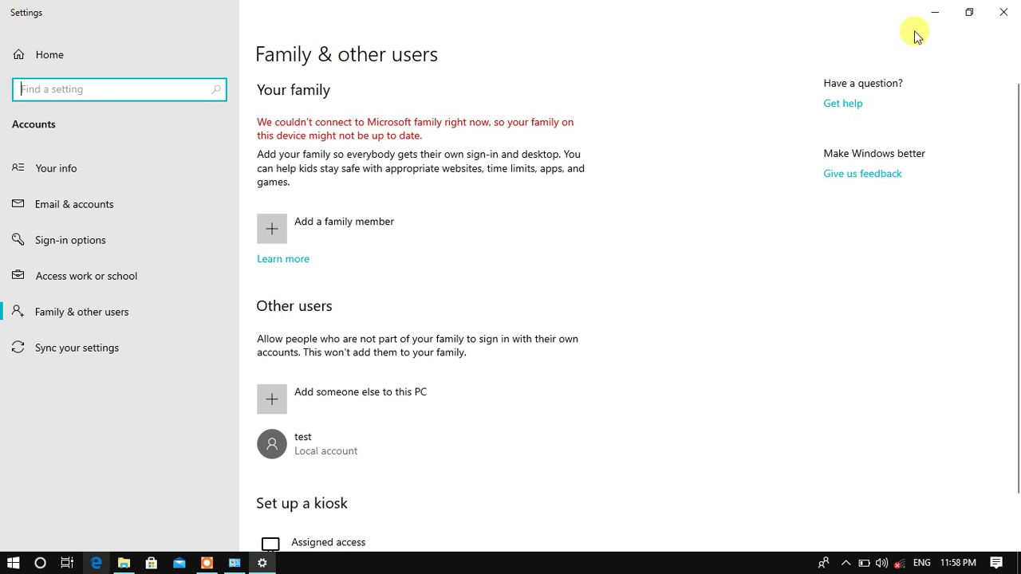
{"action": "left_click", "coordinate": [1004, 12]}
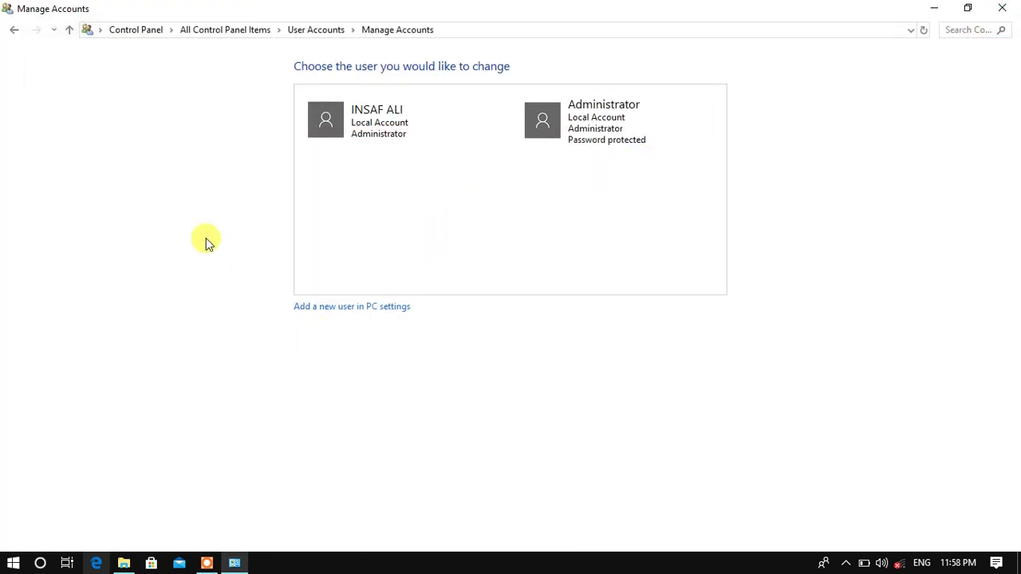
In Control Panel, confirm the account list now includes test, then return to User Accounts.
{"action": "left_click", "coordinate": [70, 31]}
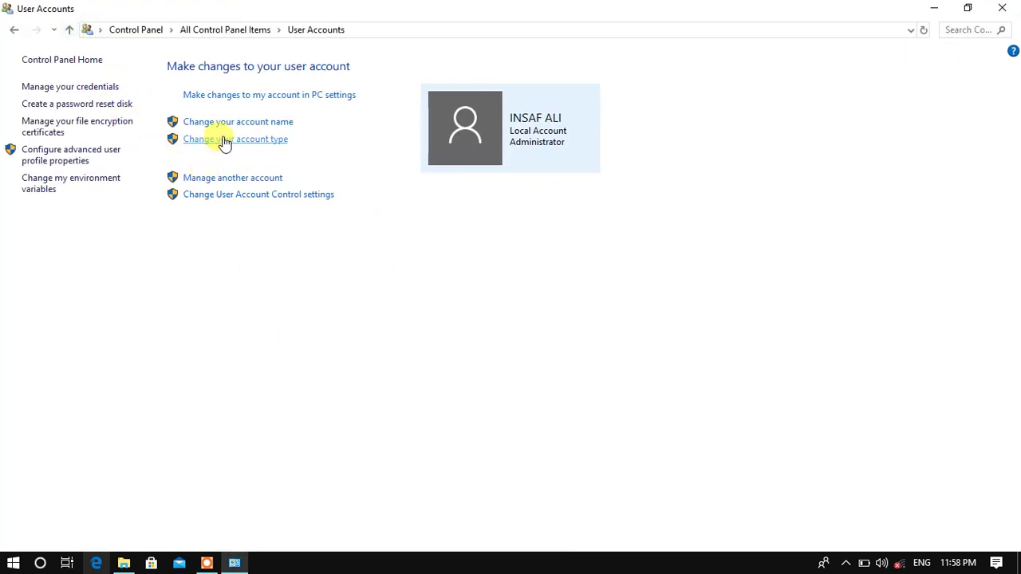
{"action": "left_click", "coordinate": [229, 179]}
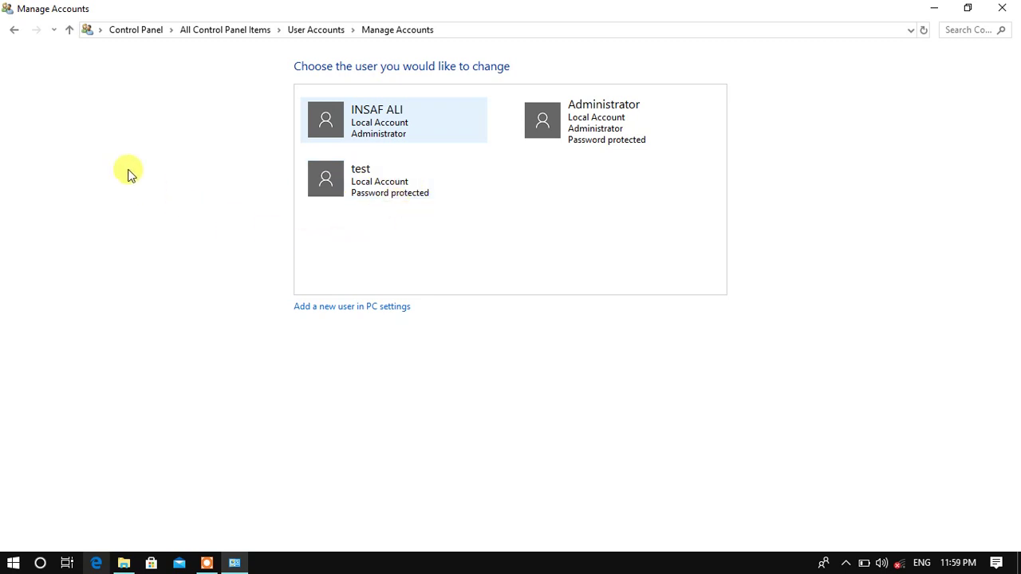
{"action": "left_click", "coordinate": [69, 35]}
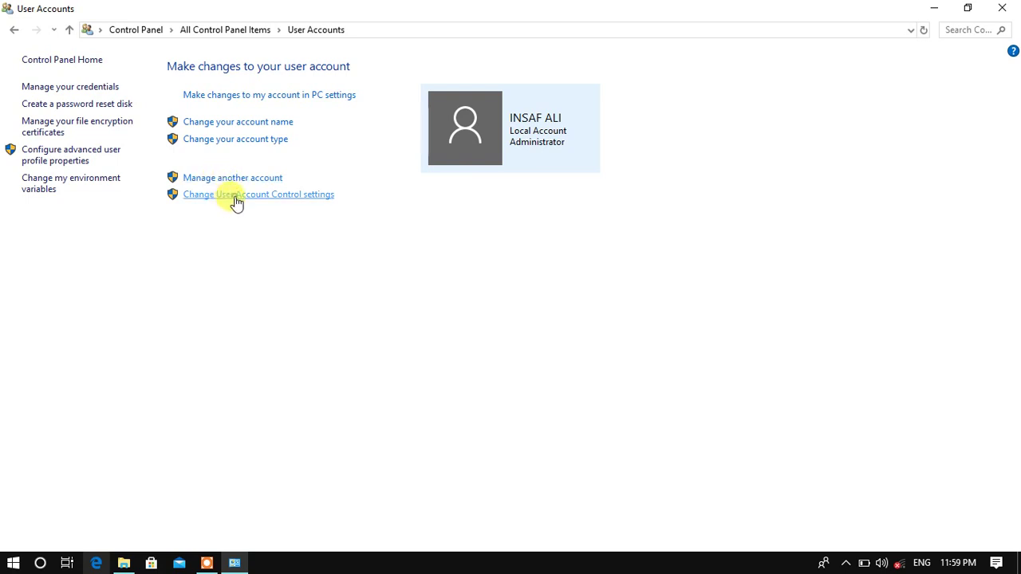
{"action": "left_click", "coordinate": [236, 195]}
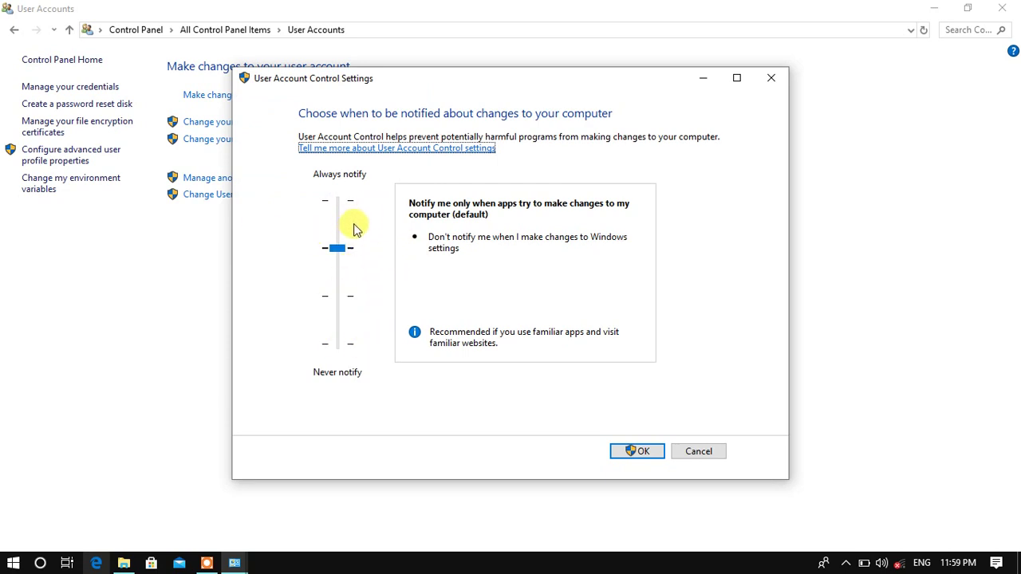
{"action": "left_click_drag", "start_coordinate": [338, 248], "coordinate": [337, 215]}
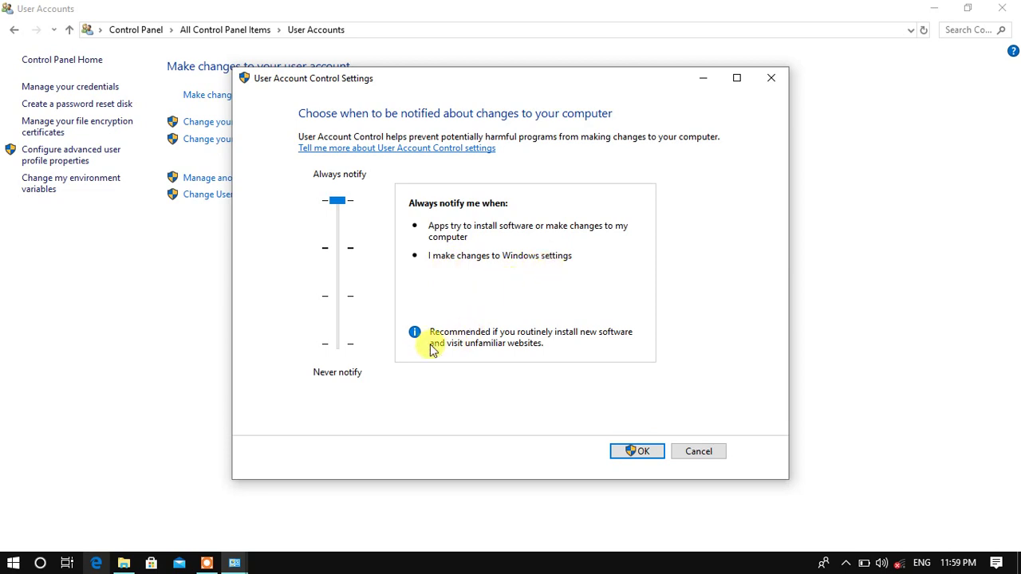
{"action": "left_click_drag", "start_coordinate": [341, 200], "coordinate": [343, 342]}
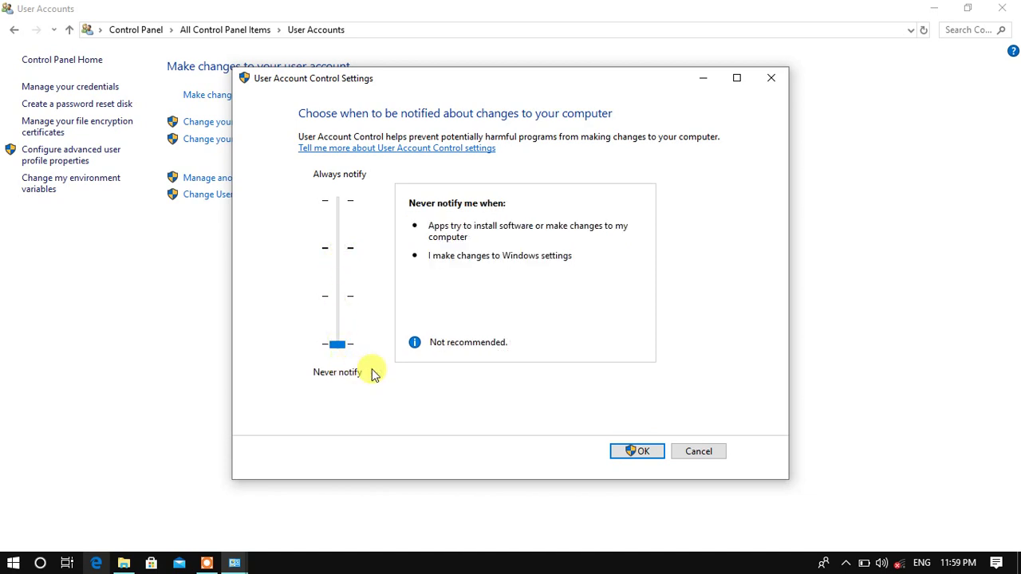
{"action": "left_click", "coordinate": [347, 321]}
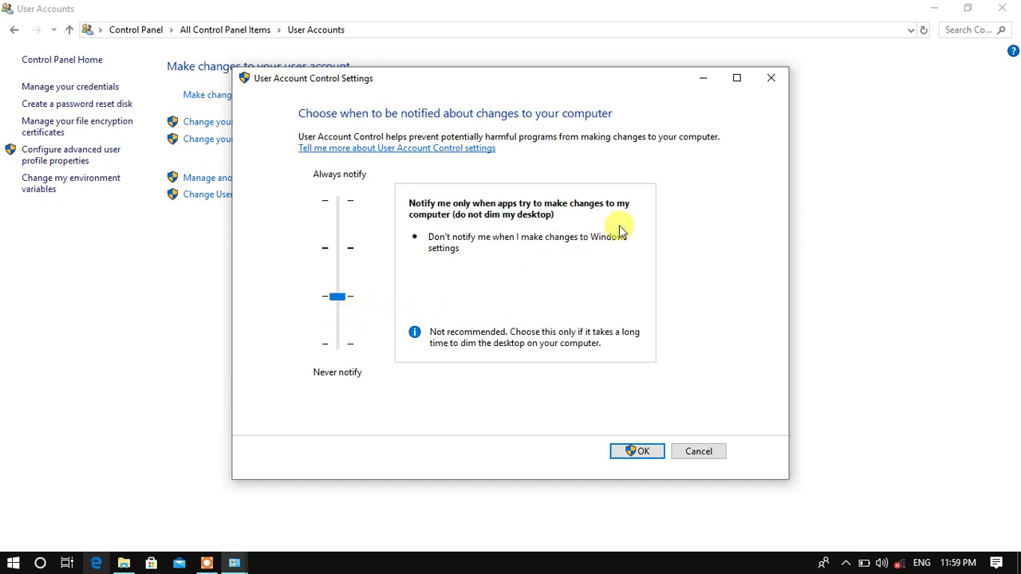
{"action": "left_click", "coordinate": [771, 78]}
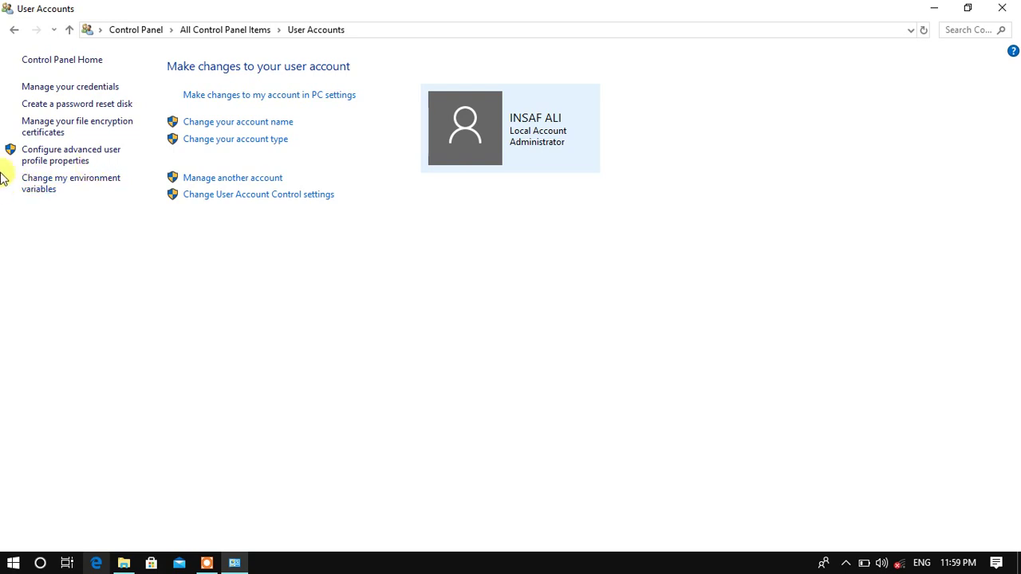
{"action": "left_click", "coordinate": [51, 86]}
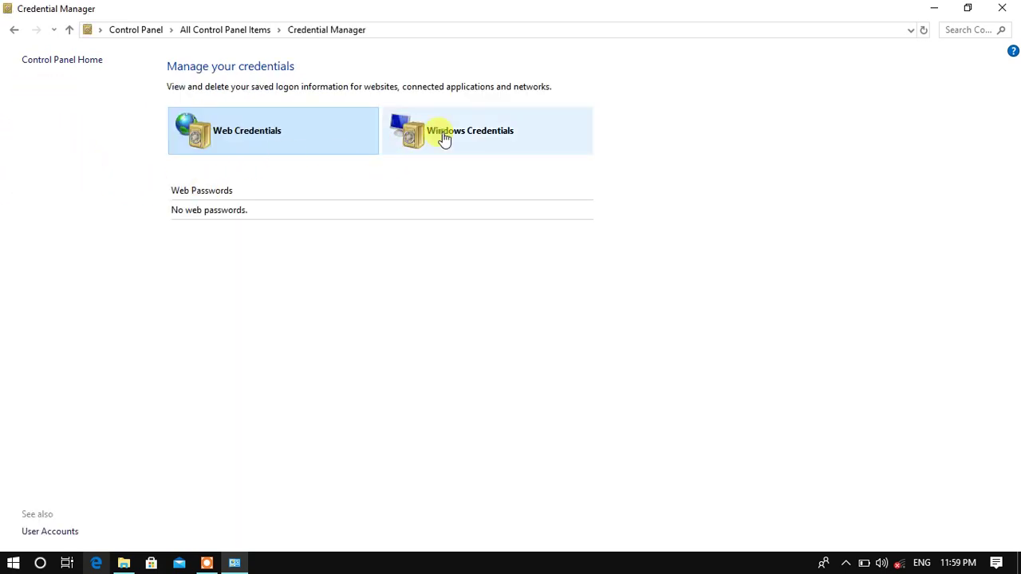
{"action": "left_click", "coordinate": [441, 137]}
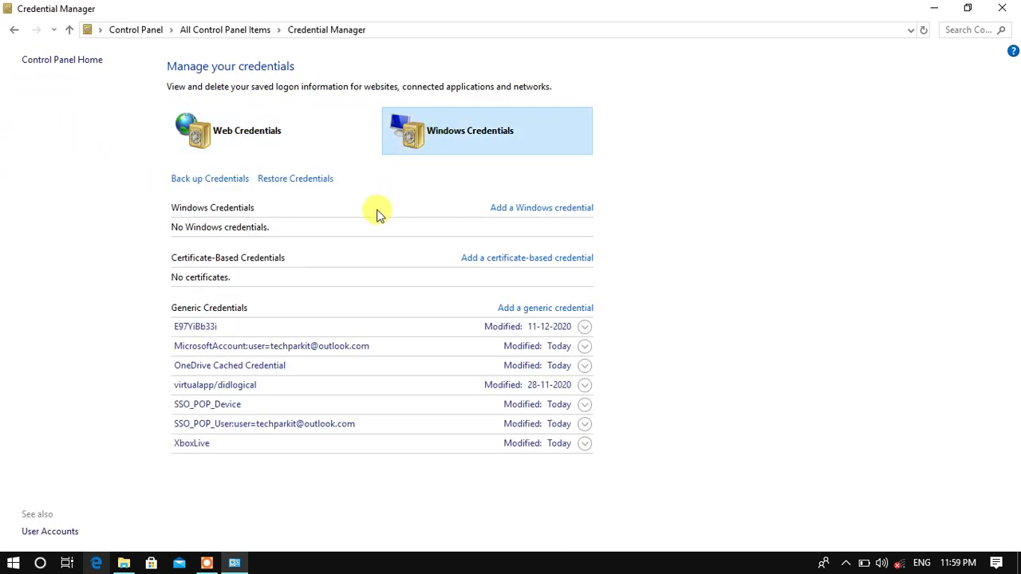
{"action": "left_click", "coordinate": [69, 30]}
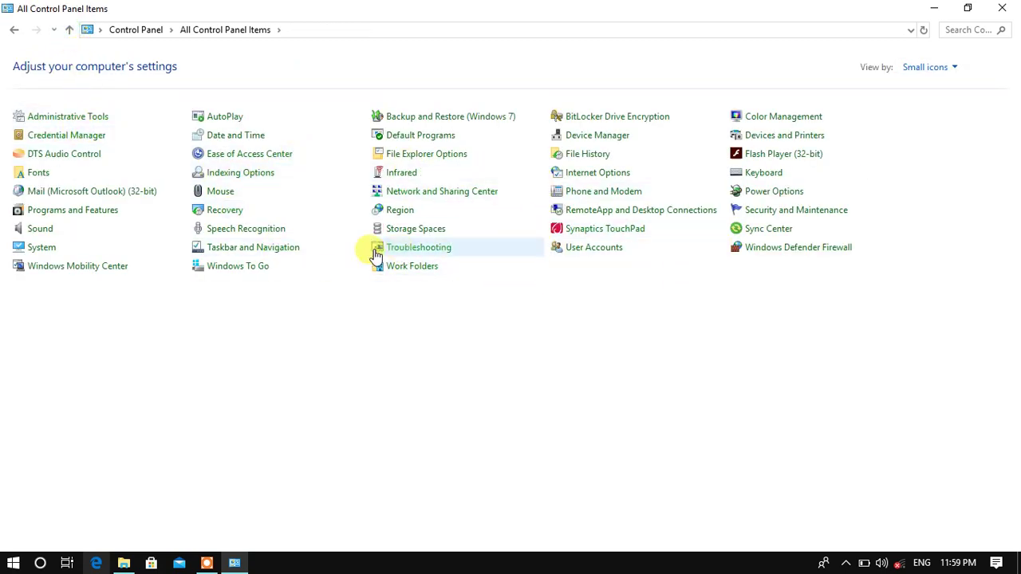
{"action": "left_click", "coordinate": [595, 257]}
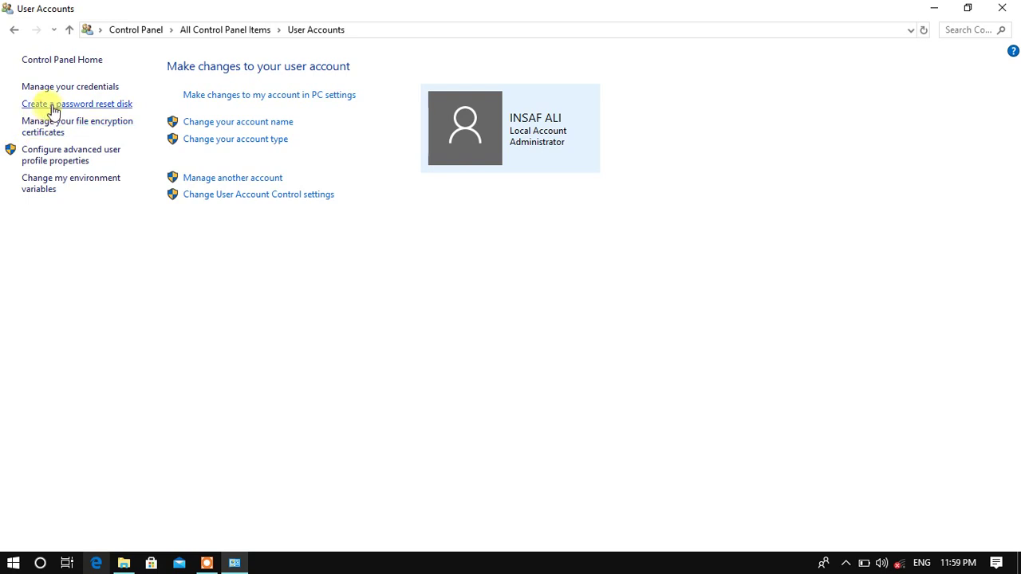
{"action": "left_click", "coordinate": [53, 105]}
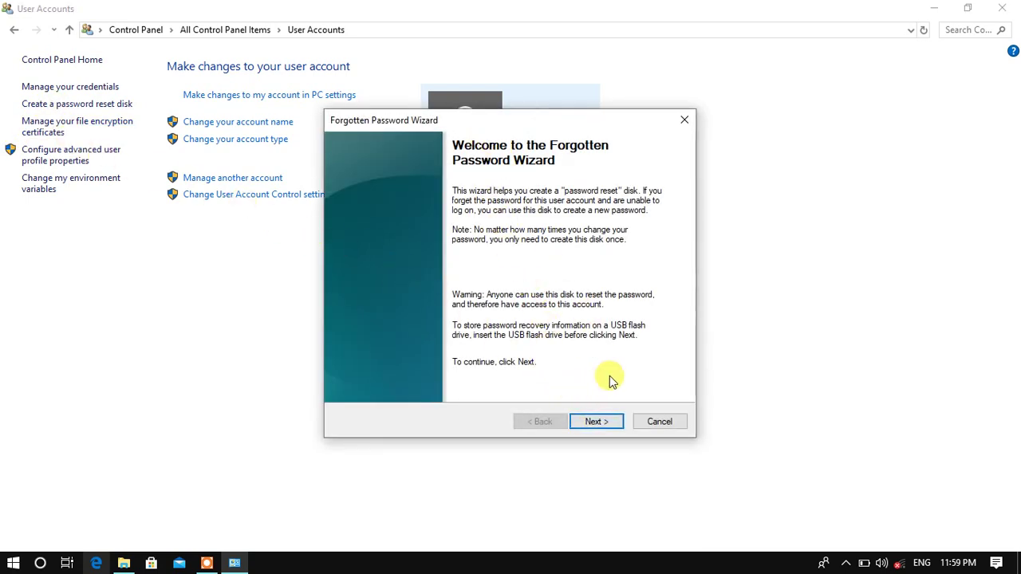
{"action": "left_click", "coordinate": [605, 424]}
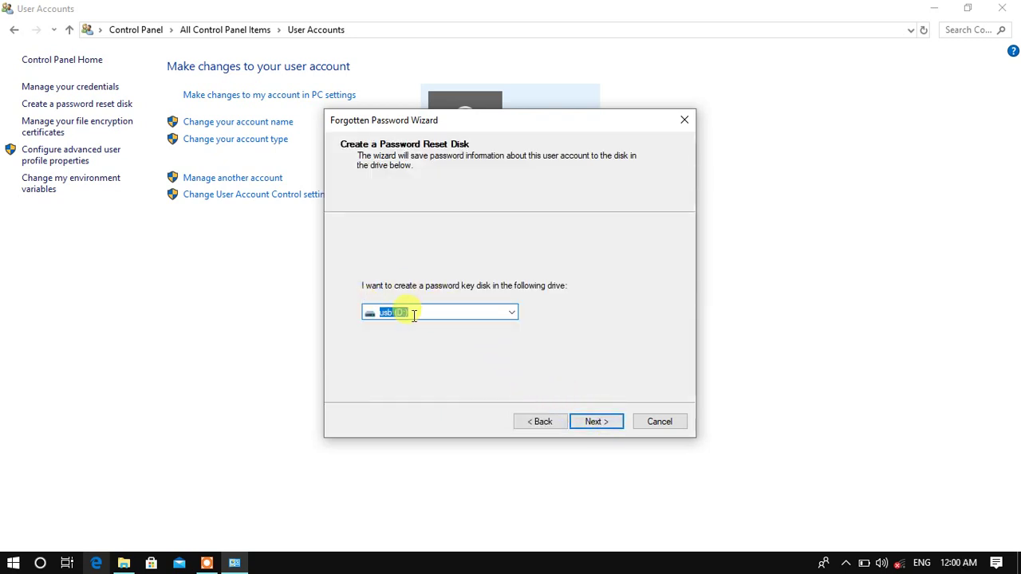
{"action": "left_click", "coordinate": [686, 122]}
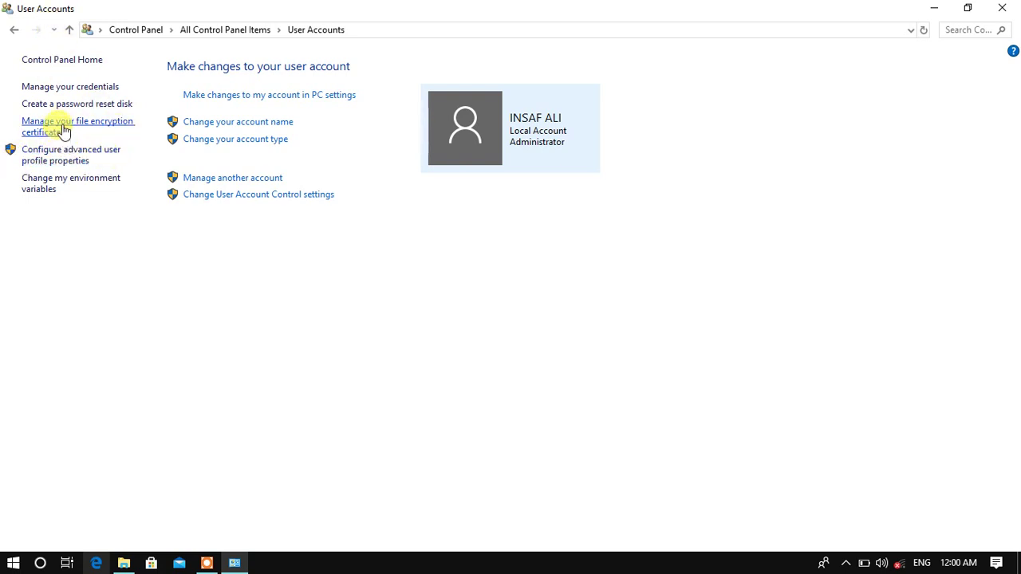
{"action": "left_click", "coordinate": [64, 130]}
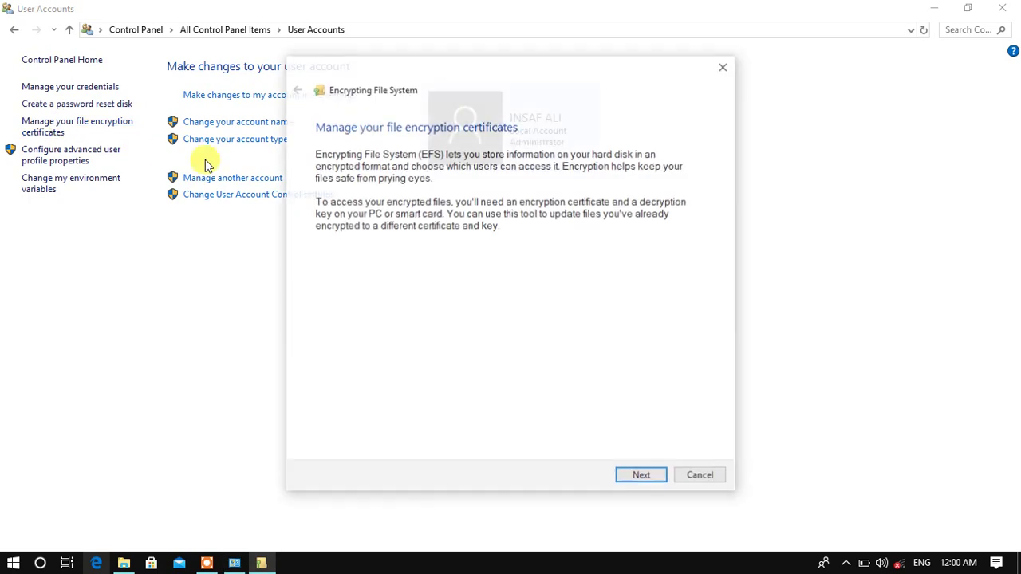
{"action": "left_click", "coordinate": [645, 471]}
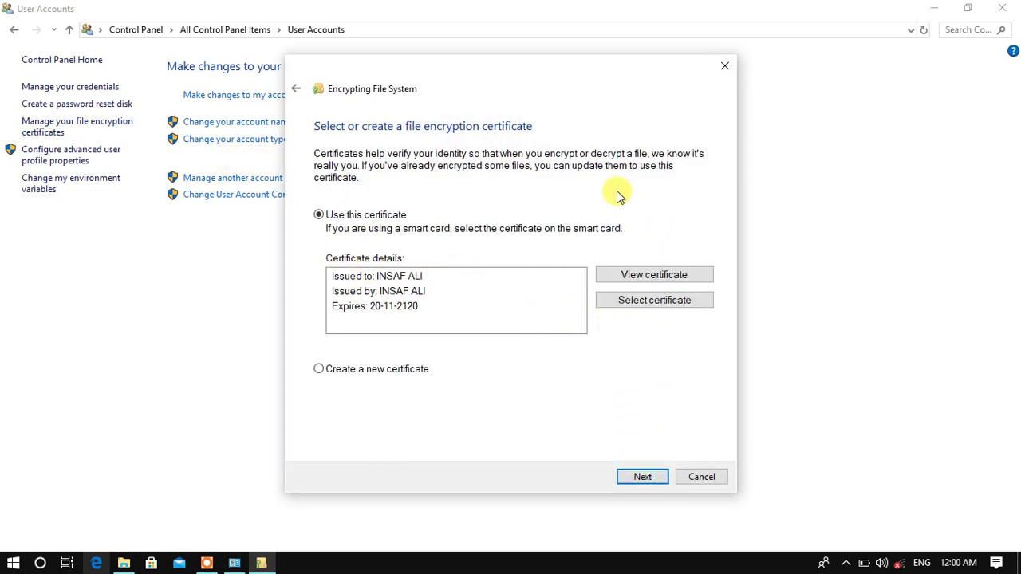
{"action": "left_click", "coordinate": [723, 68]}
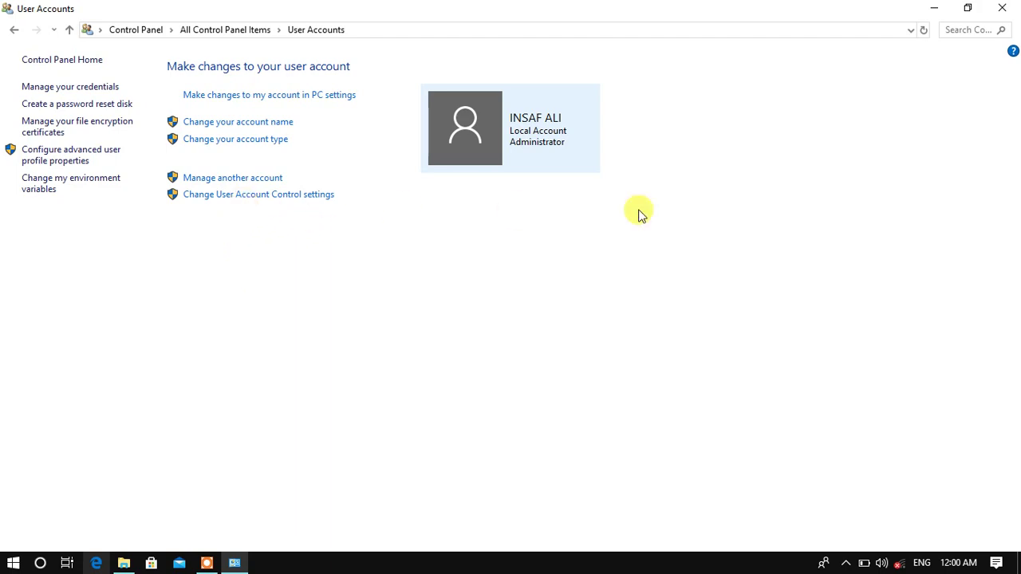
Open Computer Management from This PC and show the Users list under Local Users and Groups.
{"action": "left_click", "coordinate": [1004, 7]}
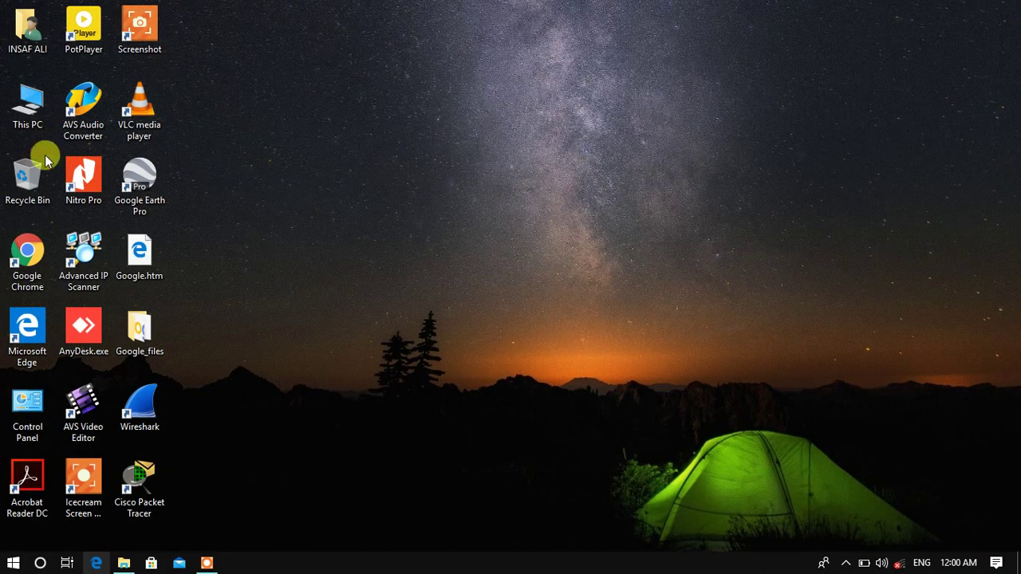
{"action": "right_click", "coordinate": [14, 96]}
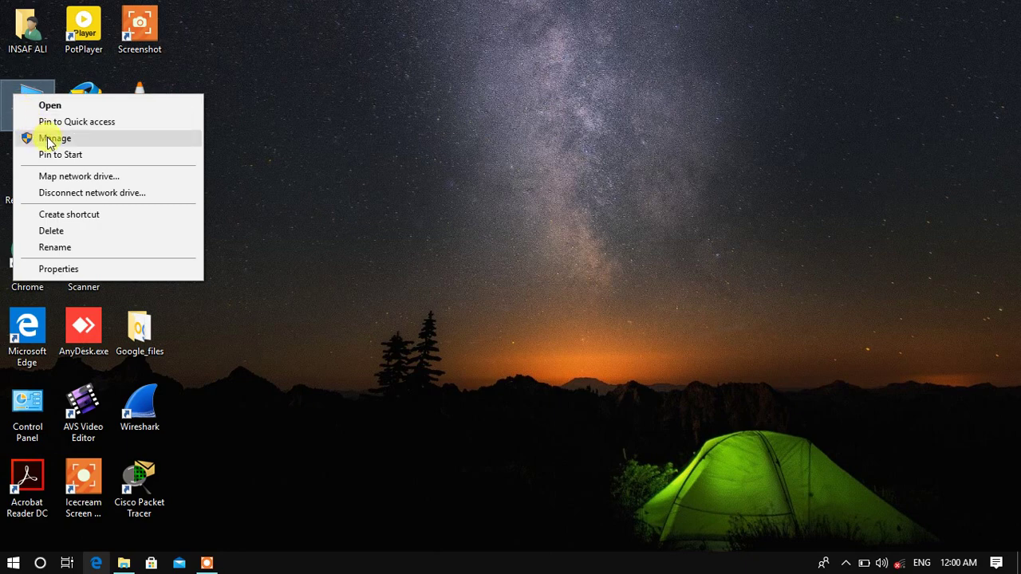
{"action": "left_click", "coordinate": [49, 139]}
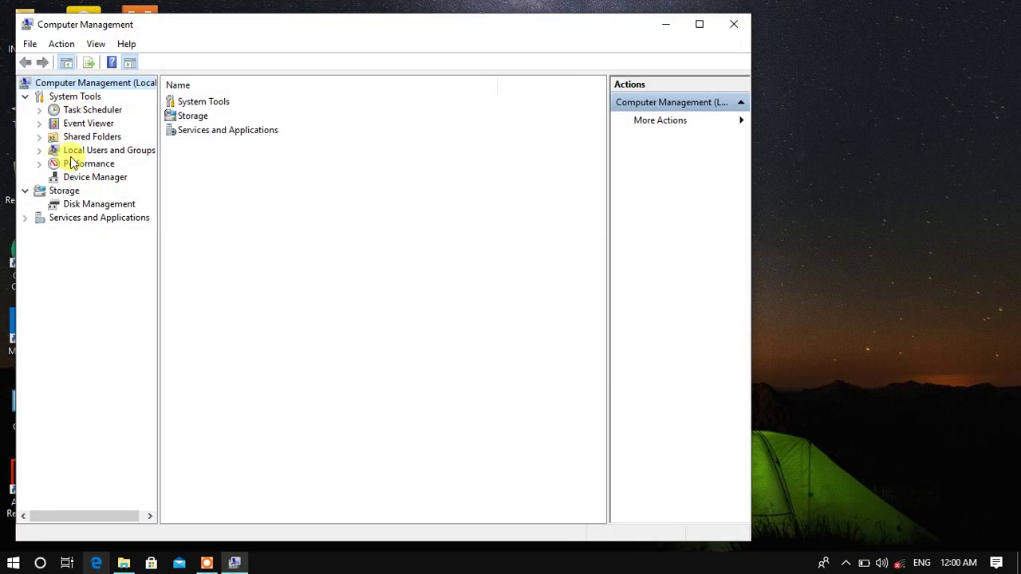
{"action": "left_click", "coordinate": [79, 152]}
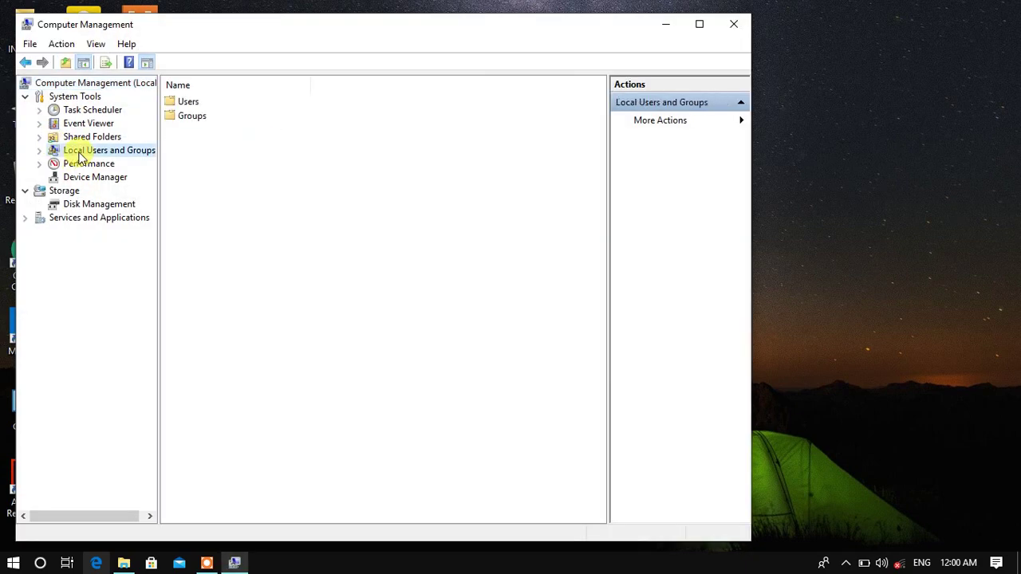
{"action": "double_click", "coordinate": [79, 156]}
{"action": "left_click", "coordinate": [88, 164]}
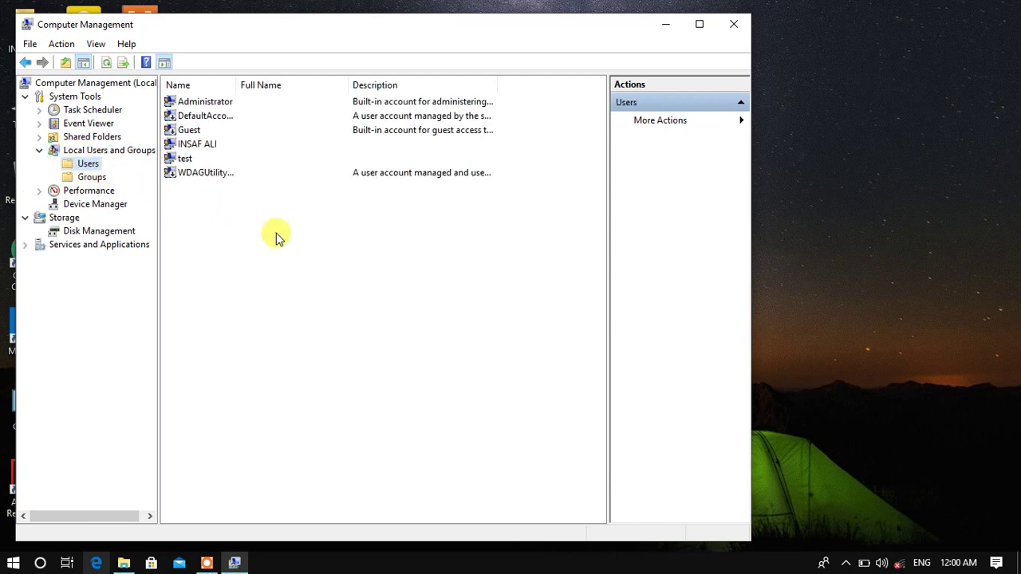
Create local user test1 with a never-expiring password the user cannot change.
{"action": "right_click", "coordinate": [192, 214]}
{"action": "left_click", "coordinate": [258, 218]}
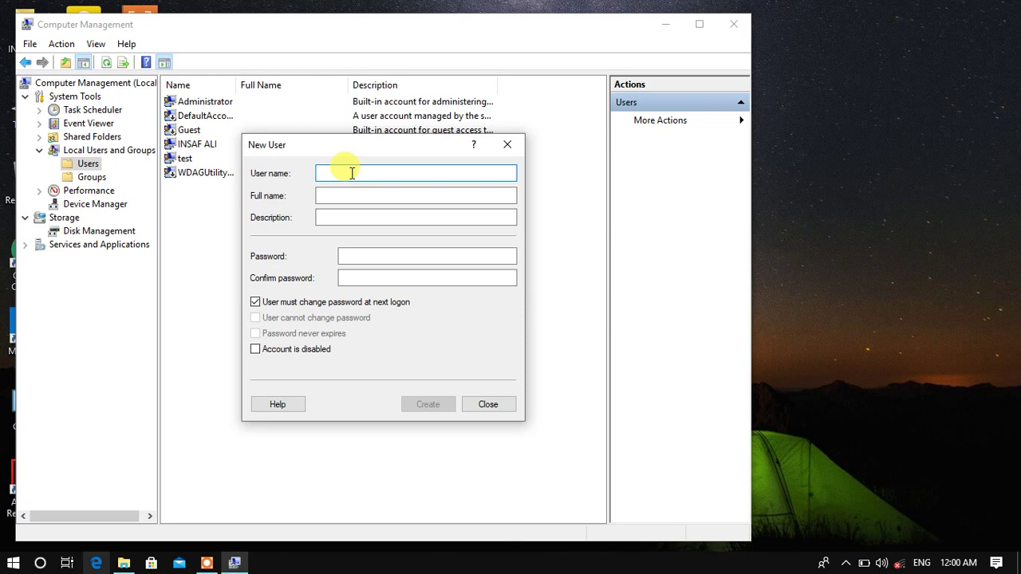
{"action": "type", "text": "test1"}
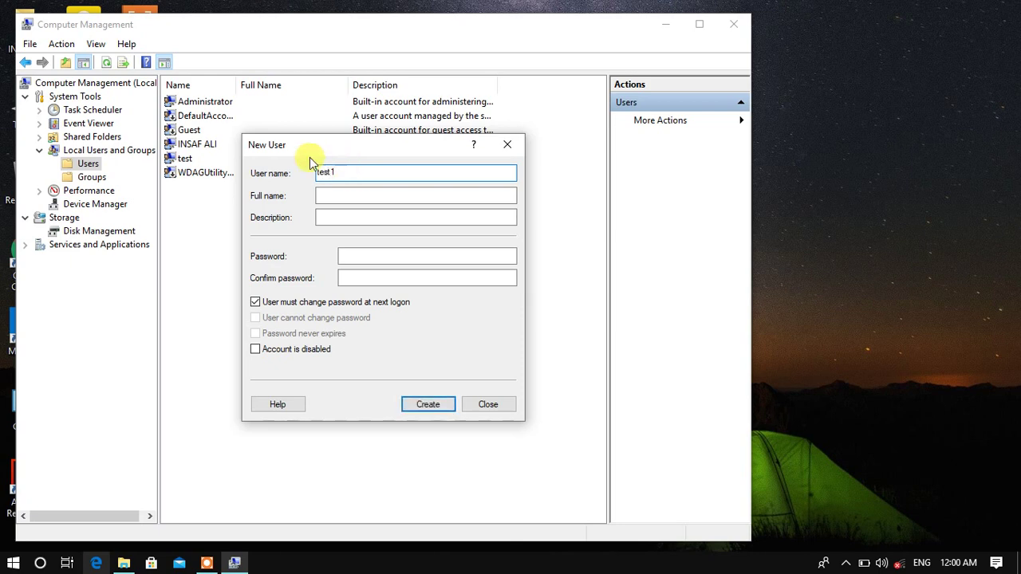
{"action": "left_click", "coordinate": [390, 255]}
{"action": "type", "text": "12"}
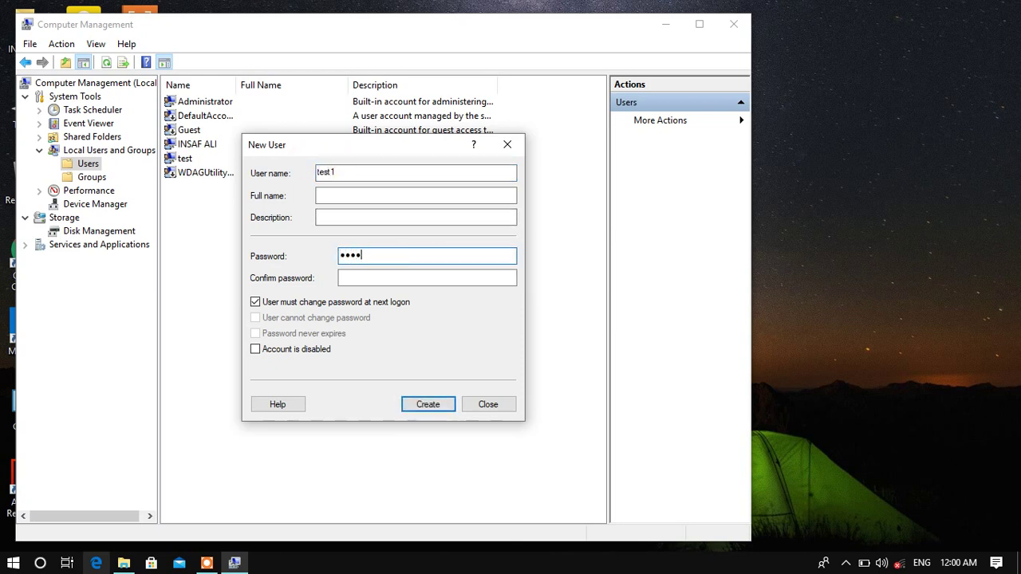
{"action": "left_click", "coordinate": [398, 279]}
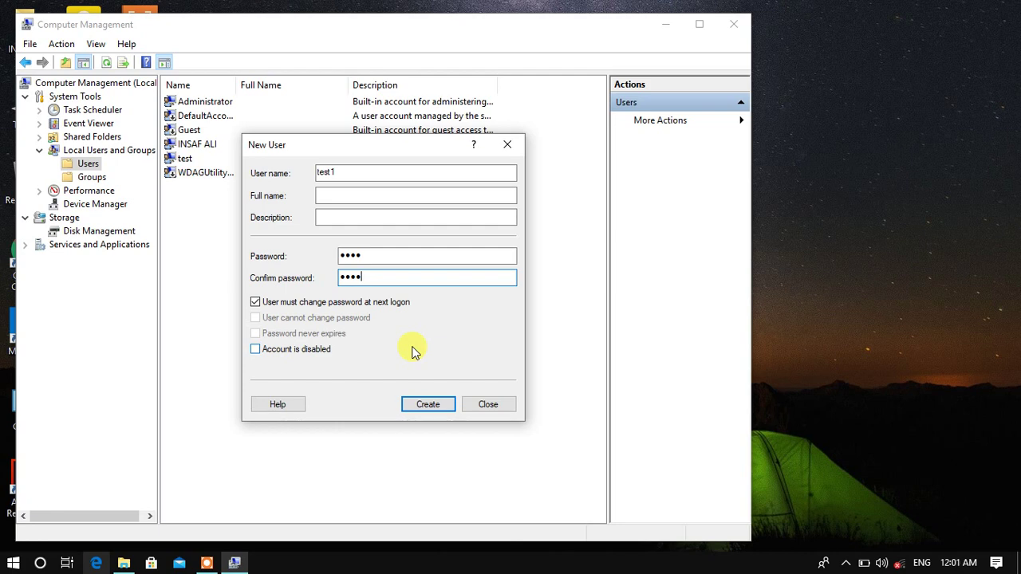
{"action": "left_click", "coordinate": [283, 306]}
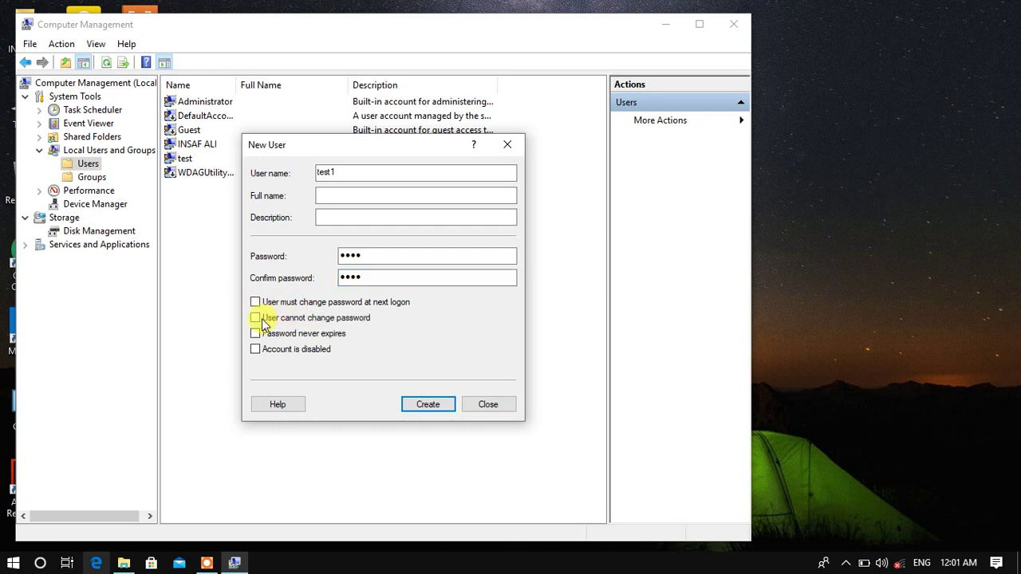
{"action": "left_click", "coordinate": [260, 320]}
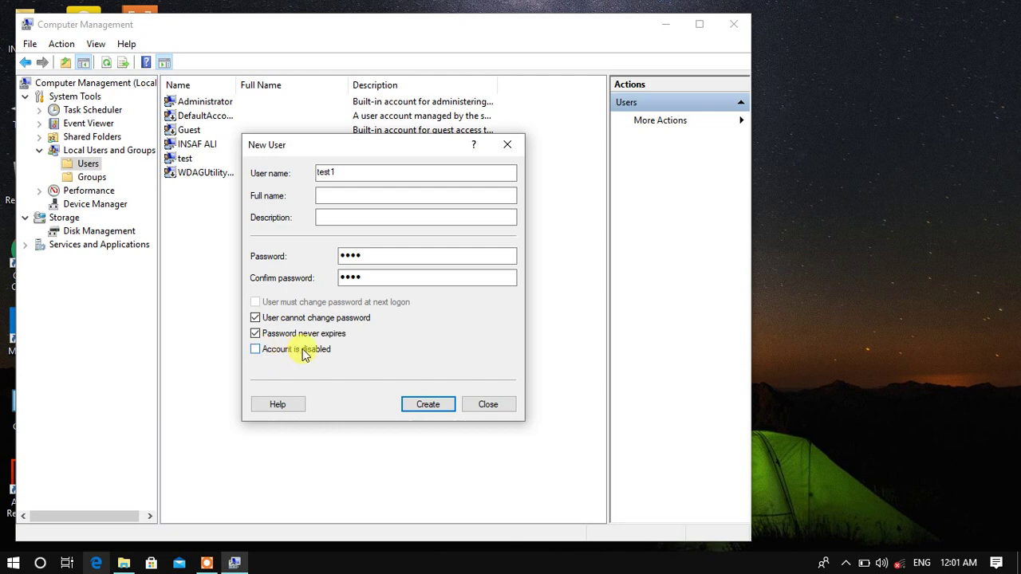
{"action": "left_click", "coordinate": [414, 403]}
{"action": "left_click", "coordinate": [469, 404]}
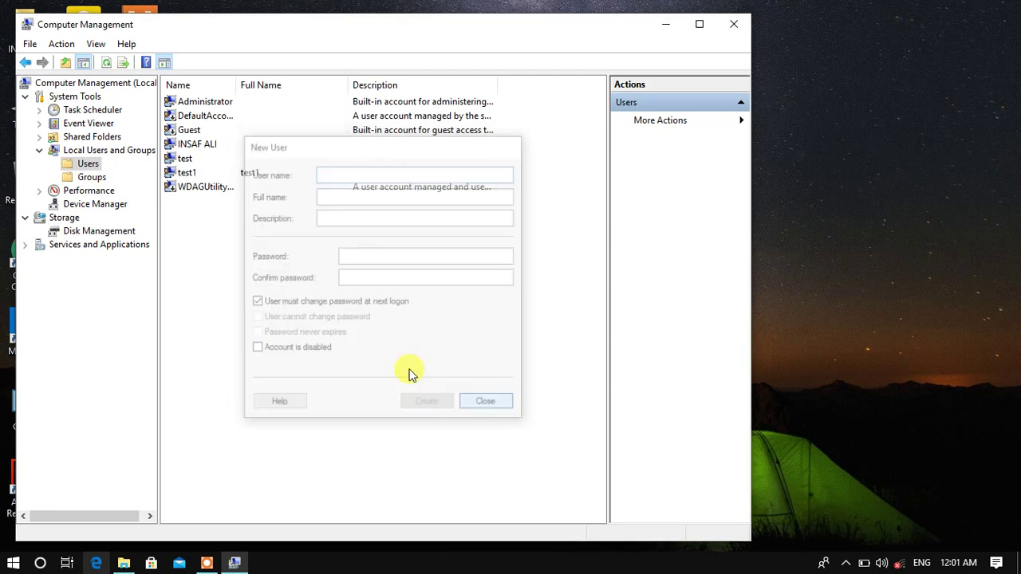
{"action": "left_click", "coordinate": [185, 174]}
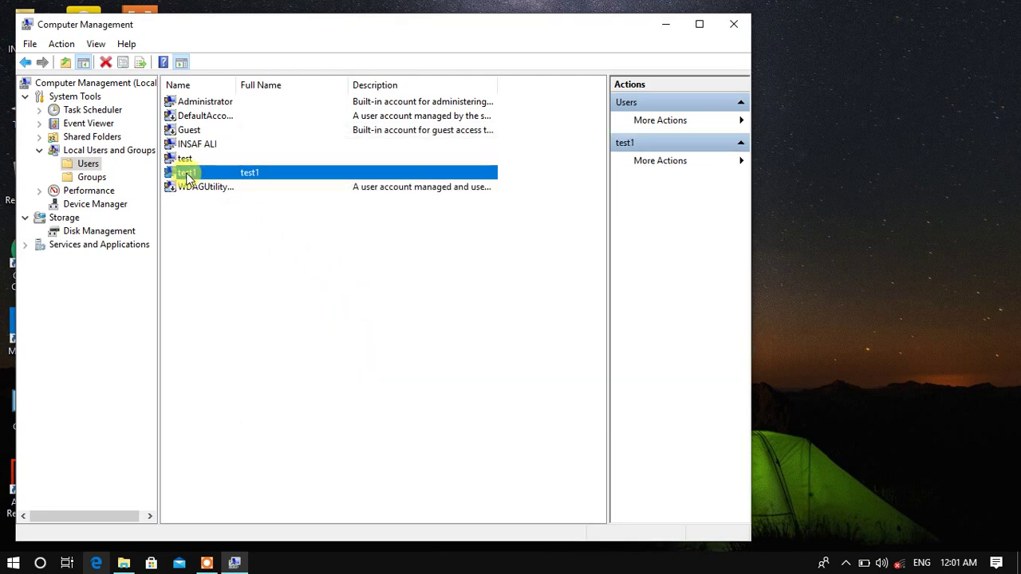
{"action": "right_click", "coordinate": [186, 173]}
{"action": "left_click", "coordinate": [239, 266]}
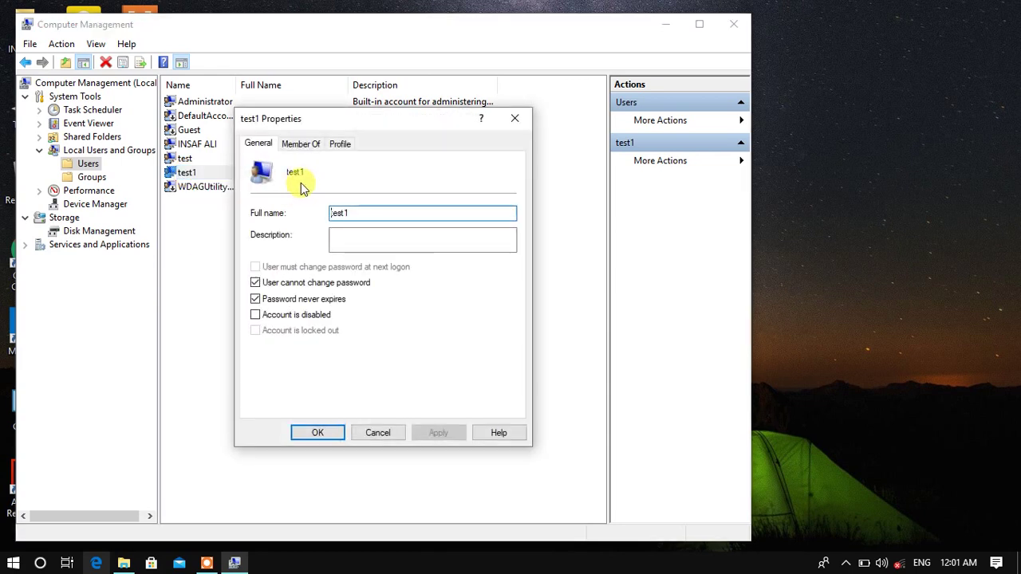
{"action": "left_click", "coordinate": [299, 147]}
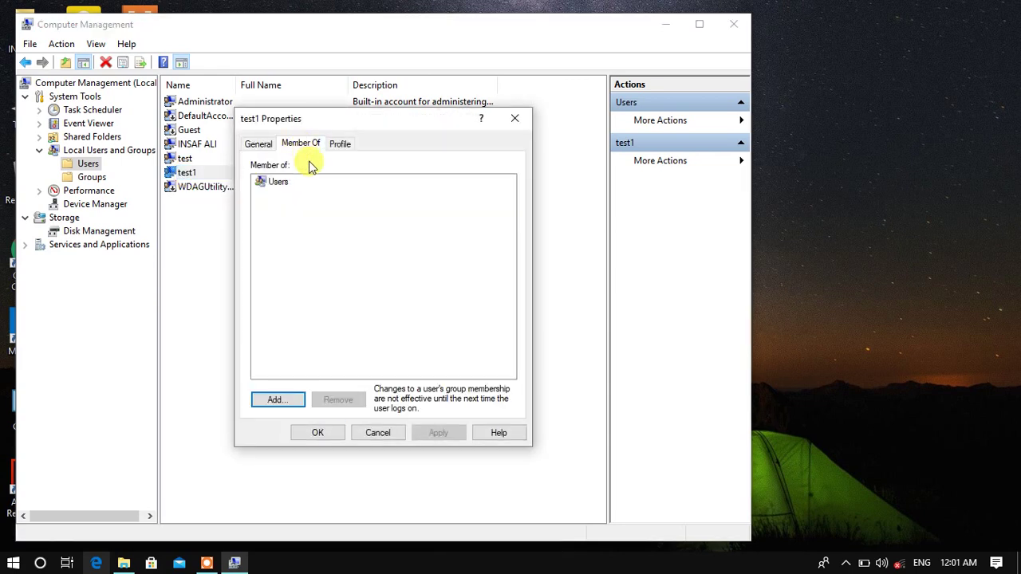
{"action": "left_click", "coordinate": [276, 399]}
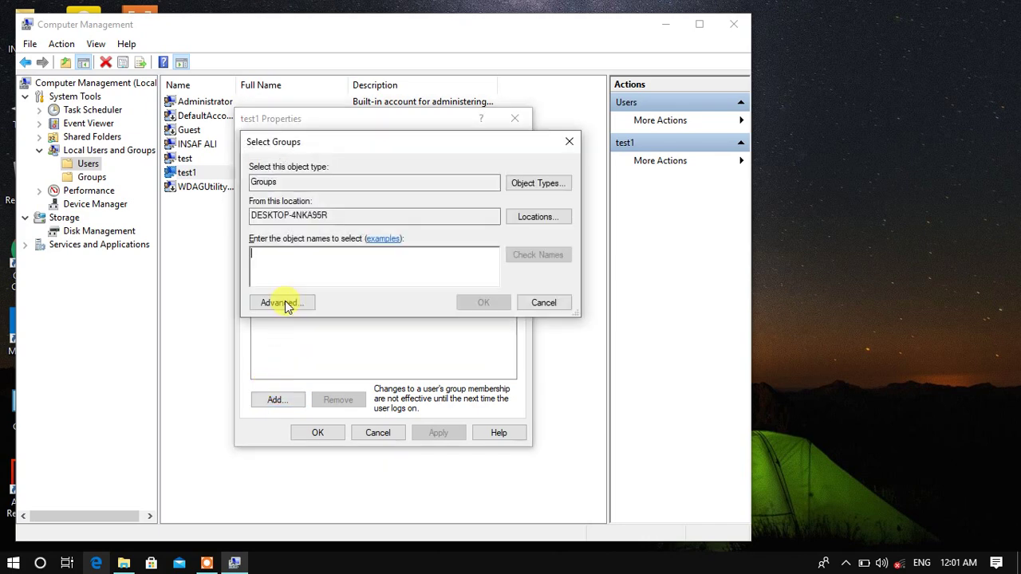
{"action": "left_click", "coordinate": [284, 301]}
{"action": "left_click", "coordinate": [585, 268]}
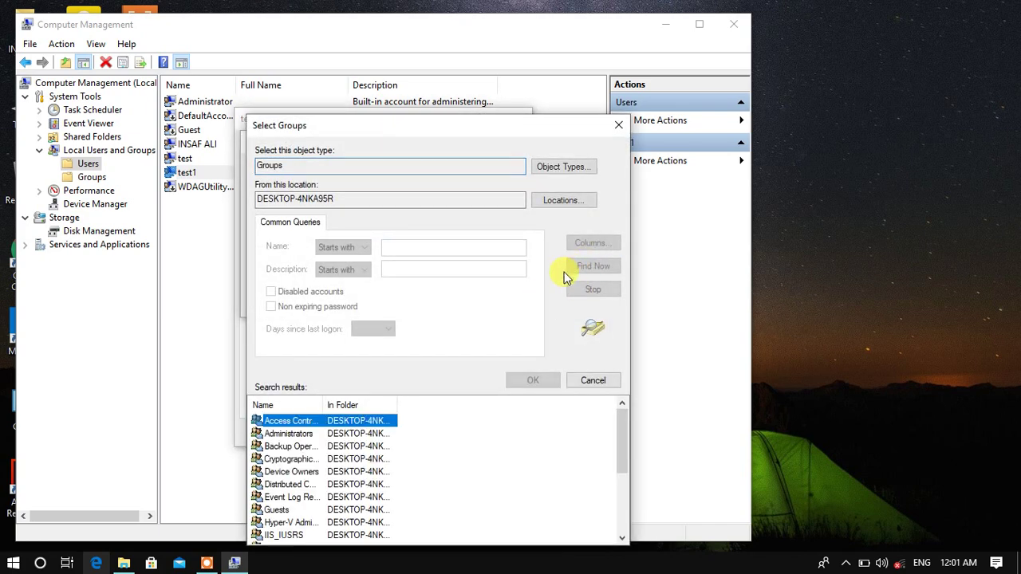
{"action": "left_click", "coordinate": [288, 434]}
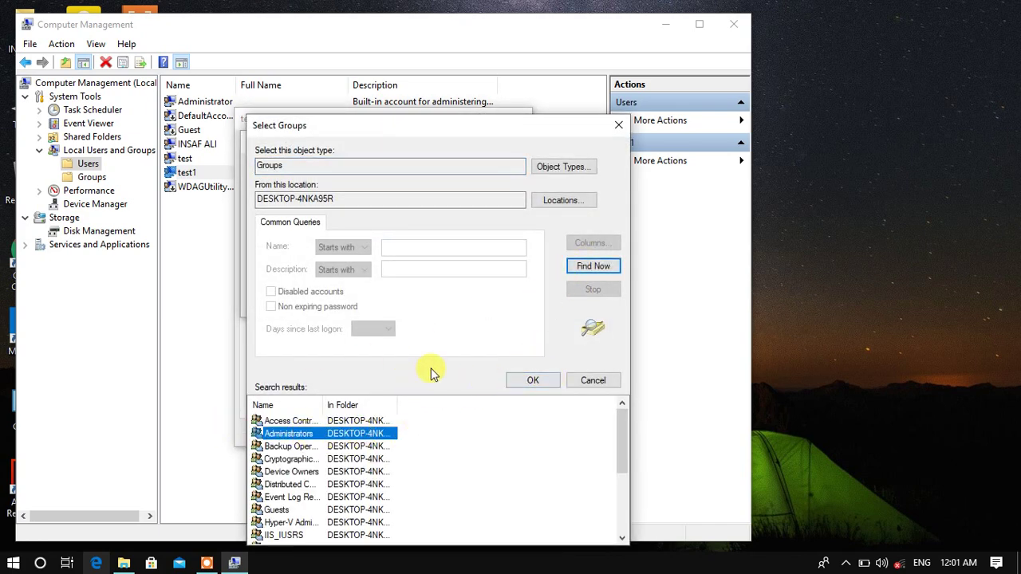
{"action": "left_click", "coordinate": [618, 125]}
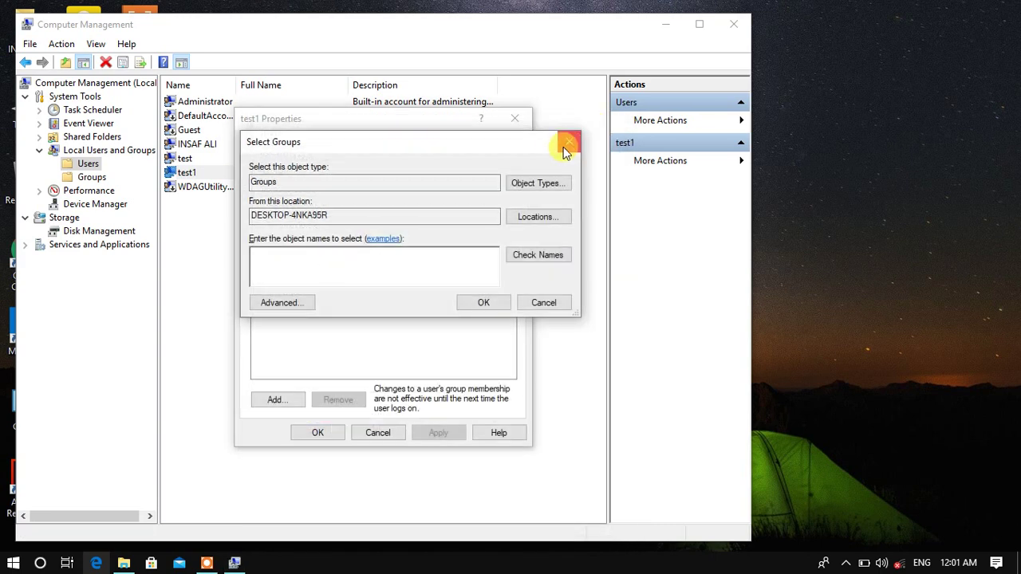
{"action": "left_click", "coordinate": [574, 141]}
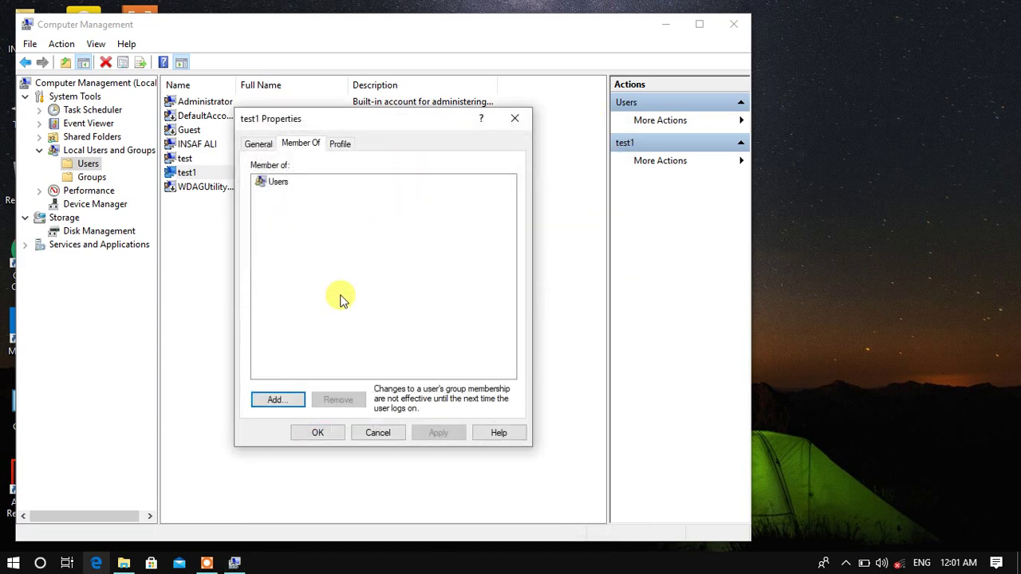
{"action": "left_click", "coordinate": [395, 437]}
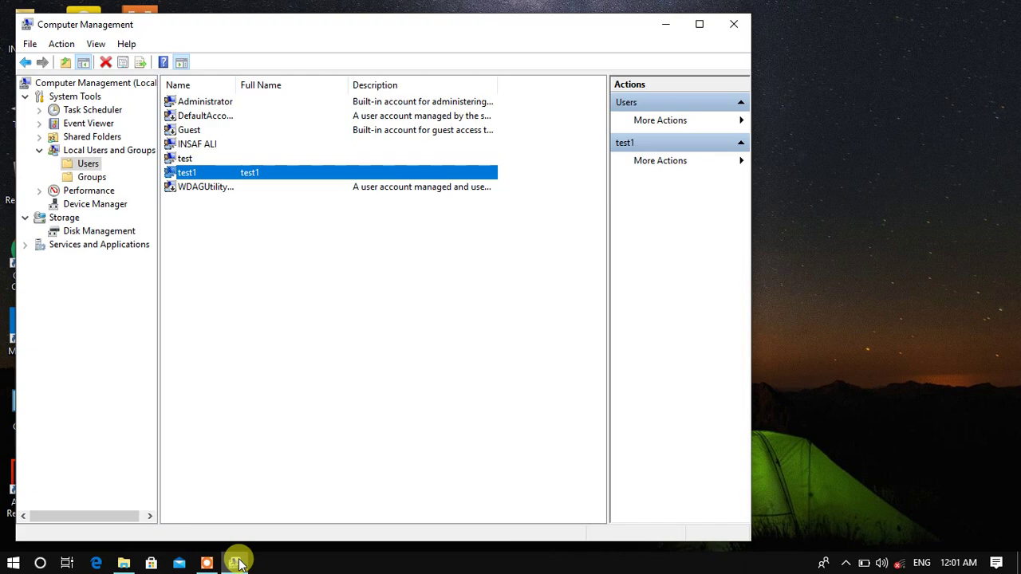
Reopen Control Panel by searching 'contr' from Start and go to User Accounts.
{"action": "left_click", "coordinate": [12, 563]}
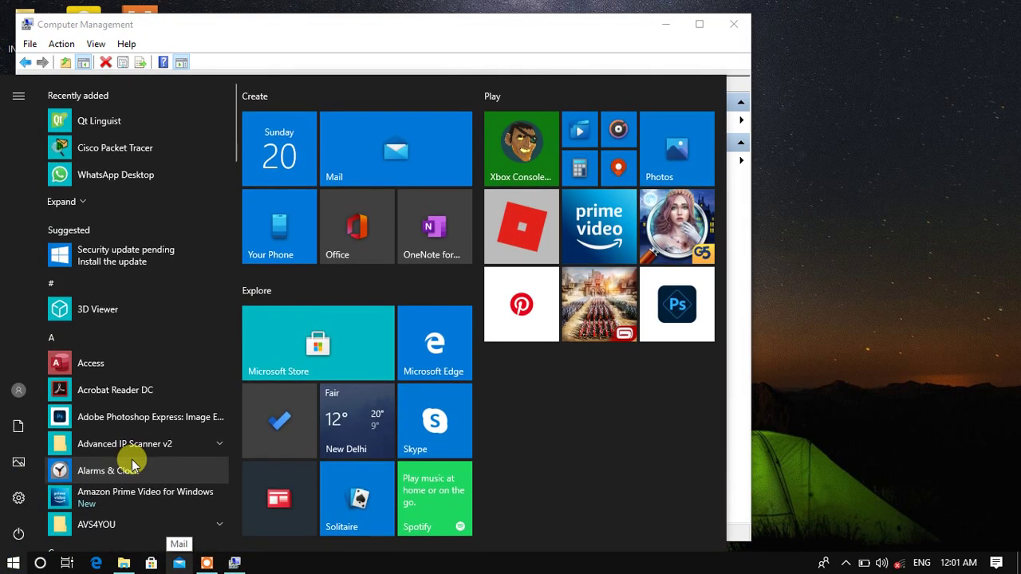
{"action": "type", "text": "contr"}
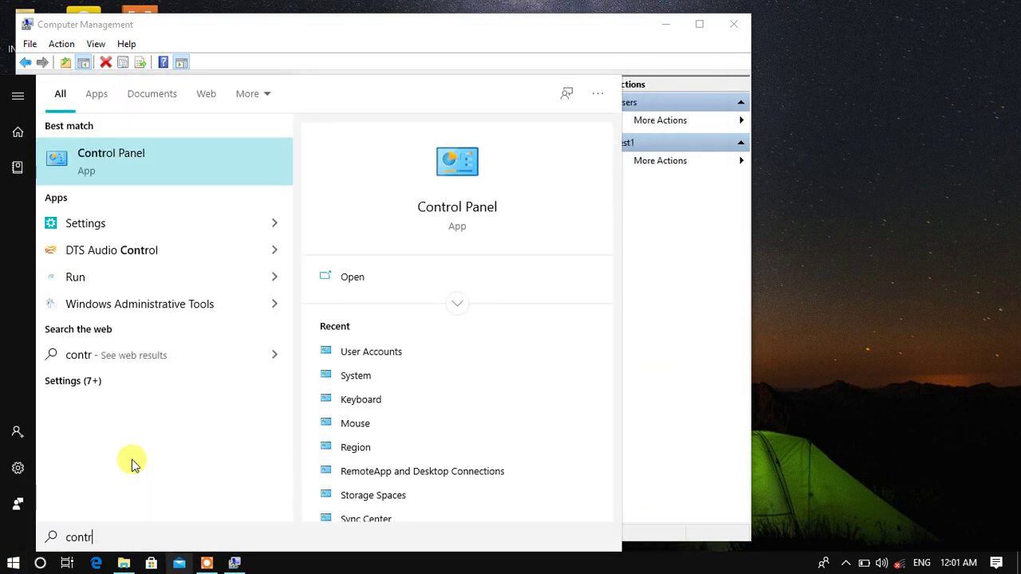
{"action": "left_click", "coordinate": [120, 170]}
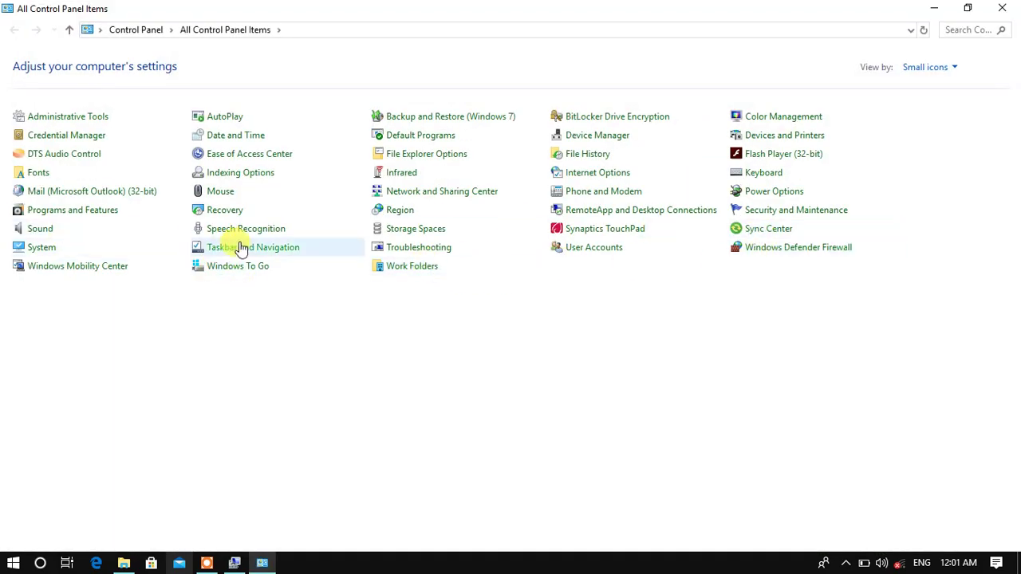
{"action": "left_click", "coordinate": [661, 255]}
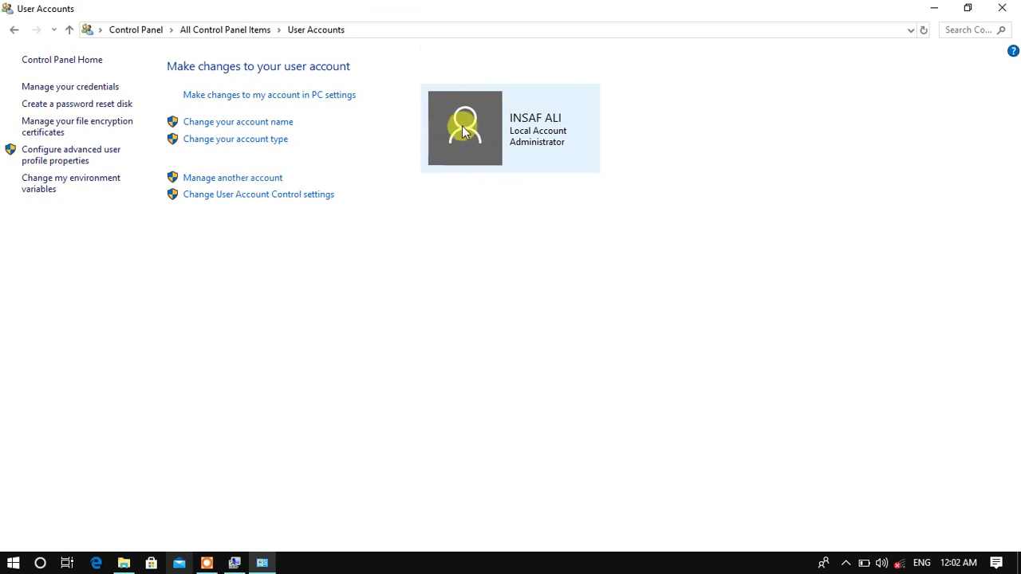
Open the account's Your info page in PC settings and browse for a picture file.
{"action": "left_click", "coordinate": [231, 98]}
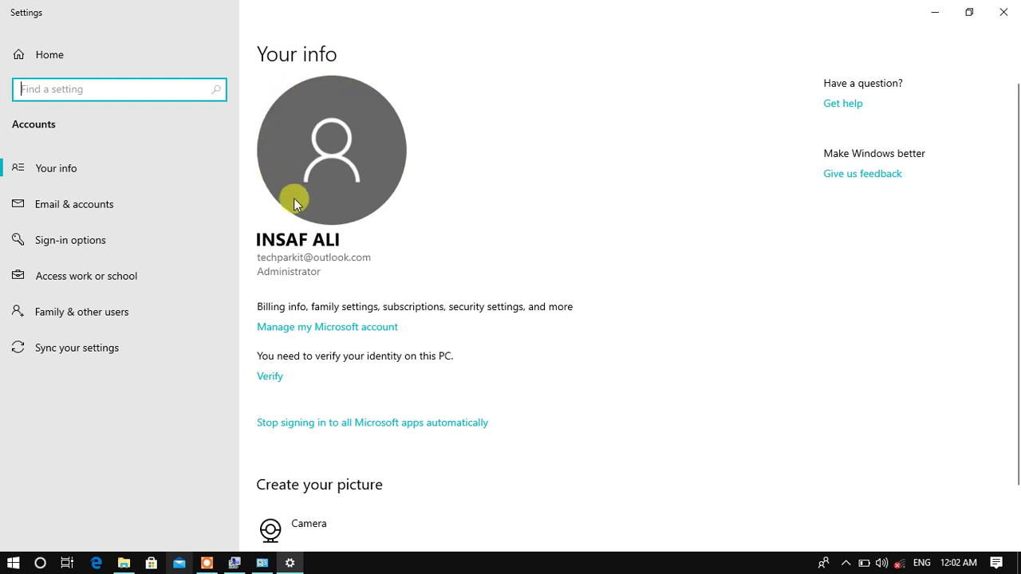
{"action": "scroll", "coordinate": [292, 380], "scroll_direction": "down", "scroll_amount": 2}
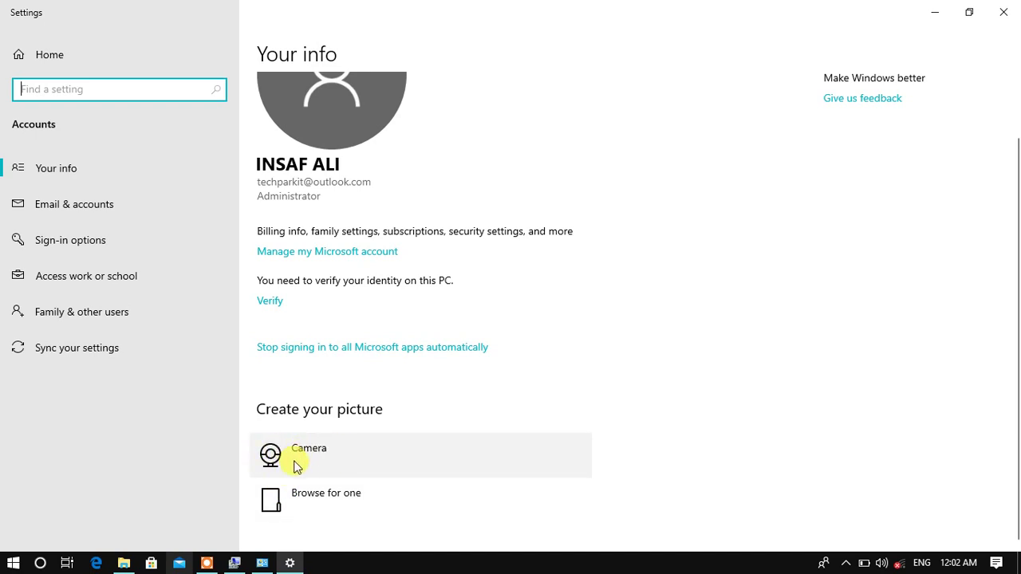
{"action": "left_click", "coordinate": [289, 501]}
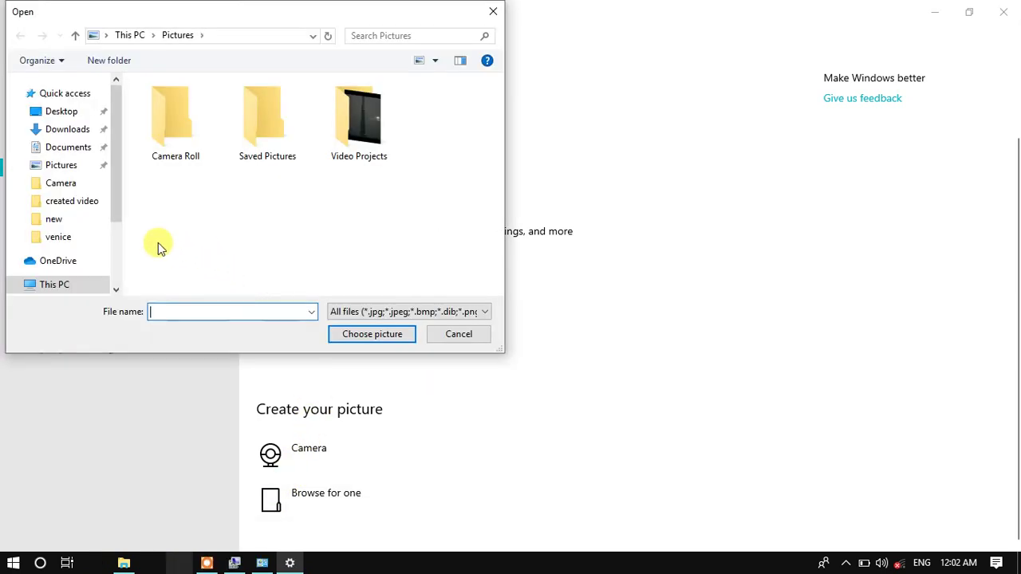
Set E:\wallpapers\hacker wallpaper\Anonymous-goes-after-Paris-terrorists.jpg as the account picture, then close Settings.
{"action": "left_click_drag", "start_coordinate": [113, 198], "coordinate": [72, 237]}
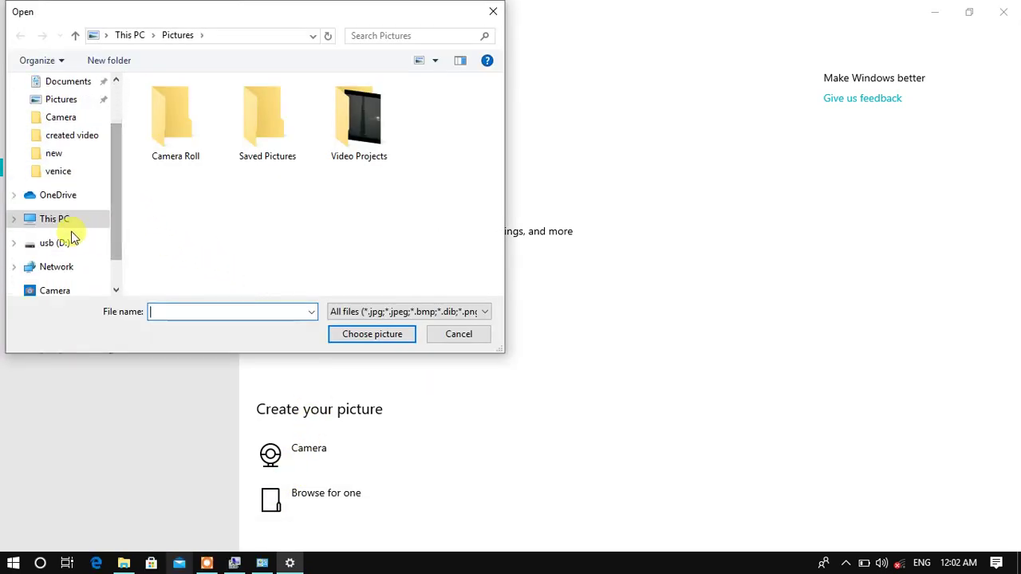
{"action": "left_click", "coordinate": [57, 222]}
{"action": "scroll", "coordinate": [217, 243], "scroll_direction": "down", "scroll_amount": 3}
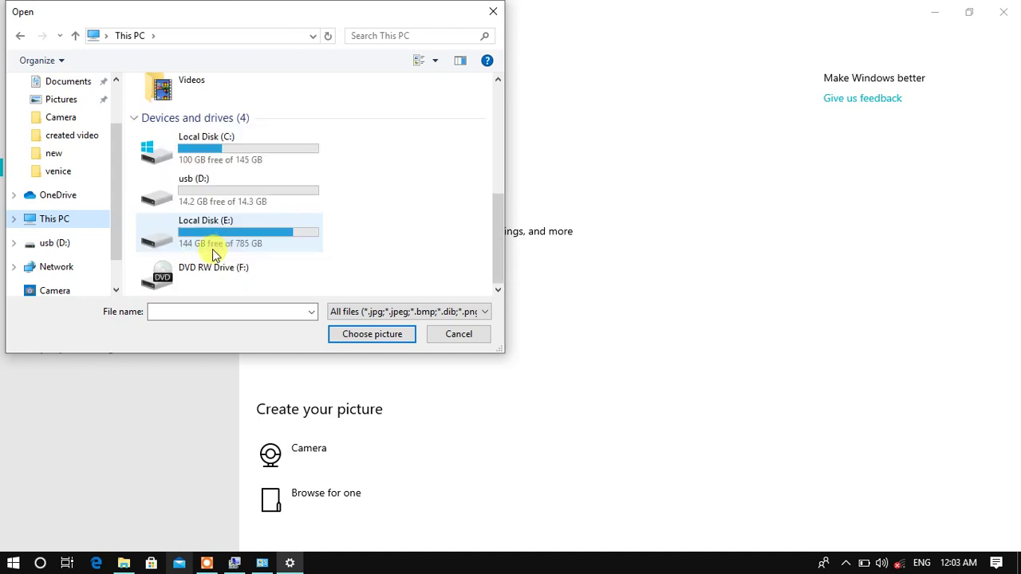
{"action": "double_click", "coordinate": [207, 236]}
{"action": "scroll", "coordinate": [200, 232], "scroll_direction": "down", "scroll_amount": 2}
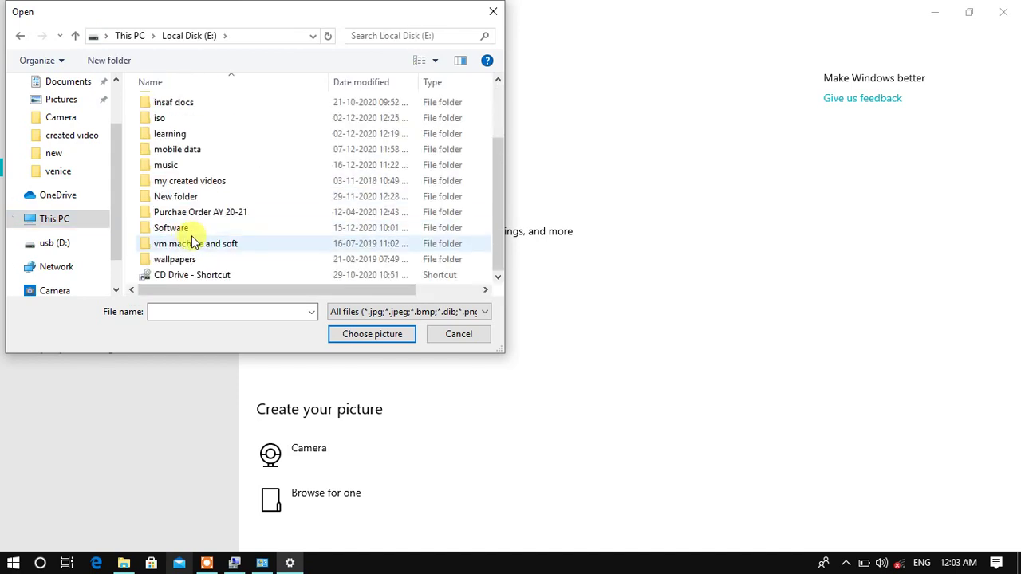
{"action": "double_click", "coordinate": [186, 261]}
{"action": "double_click", "coordinate": [210, 103]}
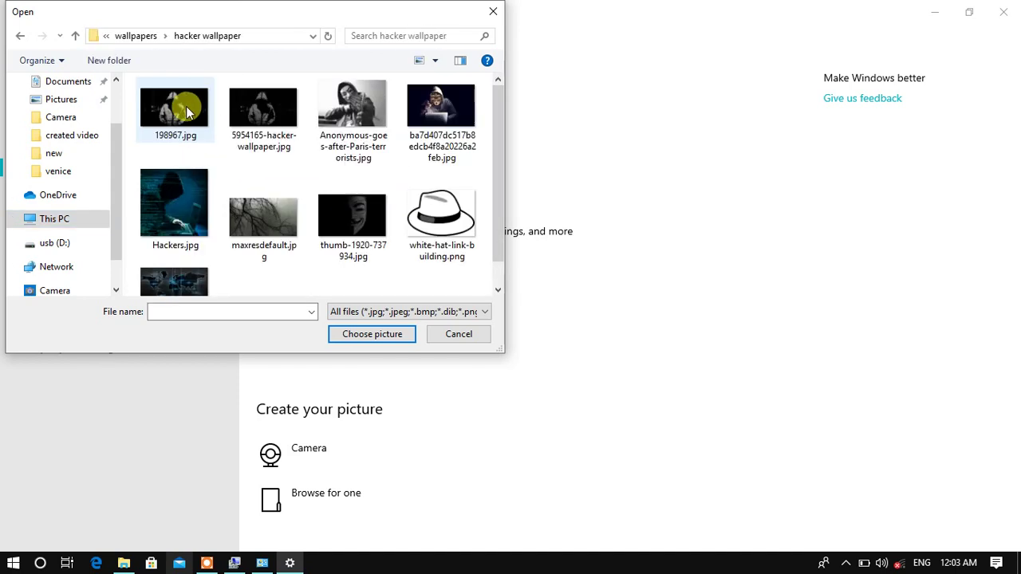
{"action": "left_click", "coordinate": [364, 97]}
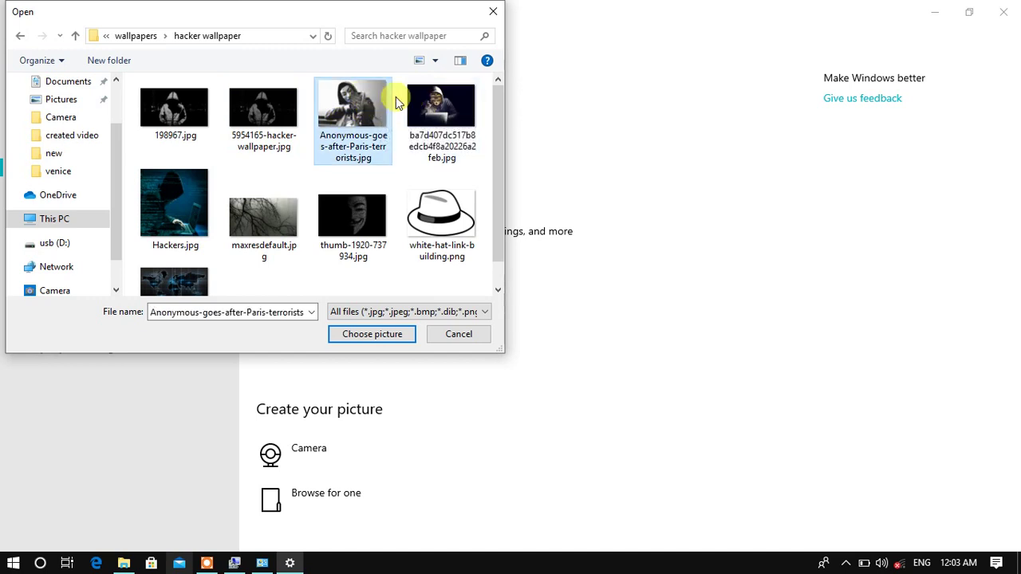
{"action": "double_click", "coordinate": [369, 94]}
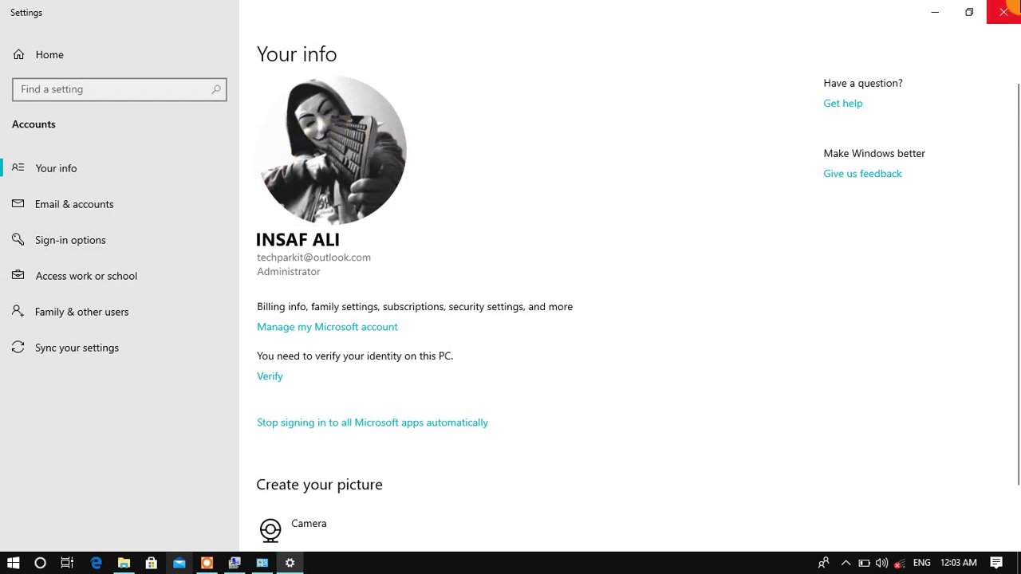
{"action": "left_click", "coordinate": [1010, 6]}
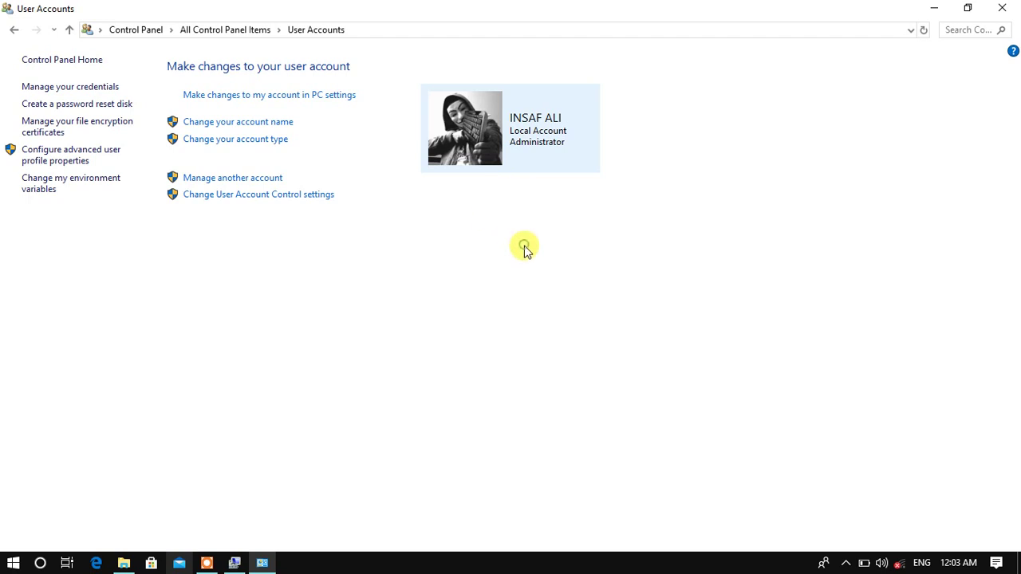